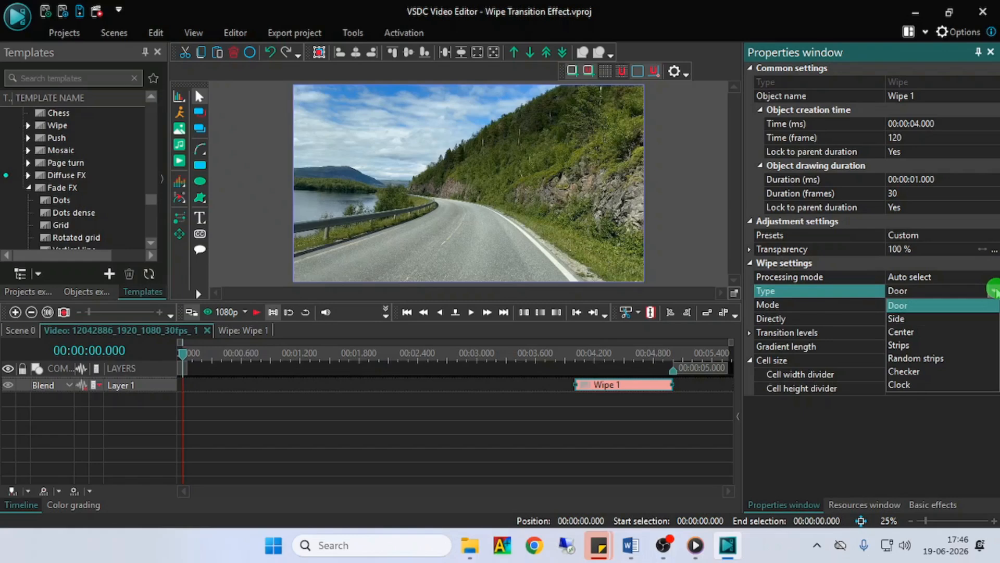
- Review the available modes of the Door type in the Wipe 1 transition's settings
{"action": "left_click", "coordinate": [994, 305]}
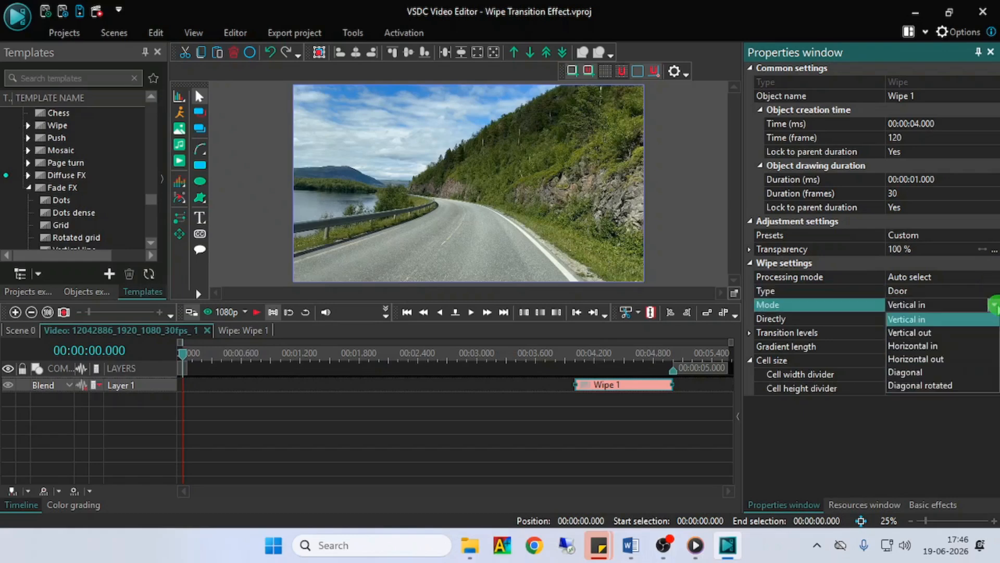
{"action": "left_click", "coordinate": [819, 292]}
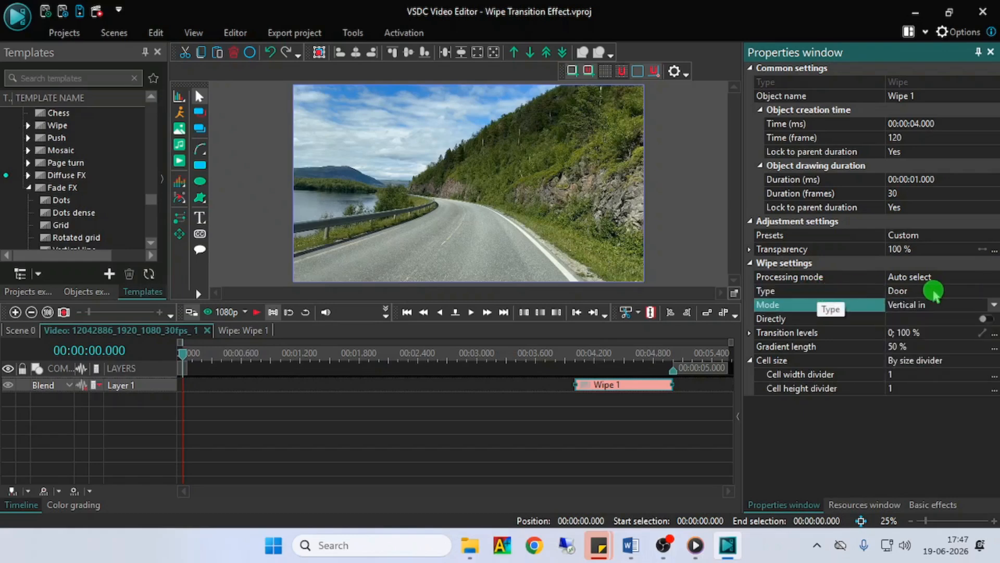
{"action": "left_click", "coordinate": [994, 304]}
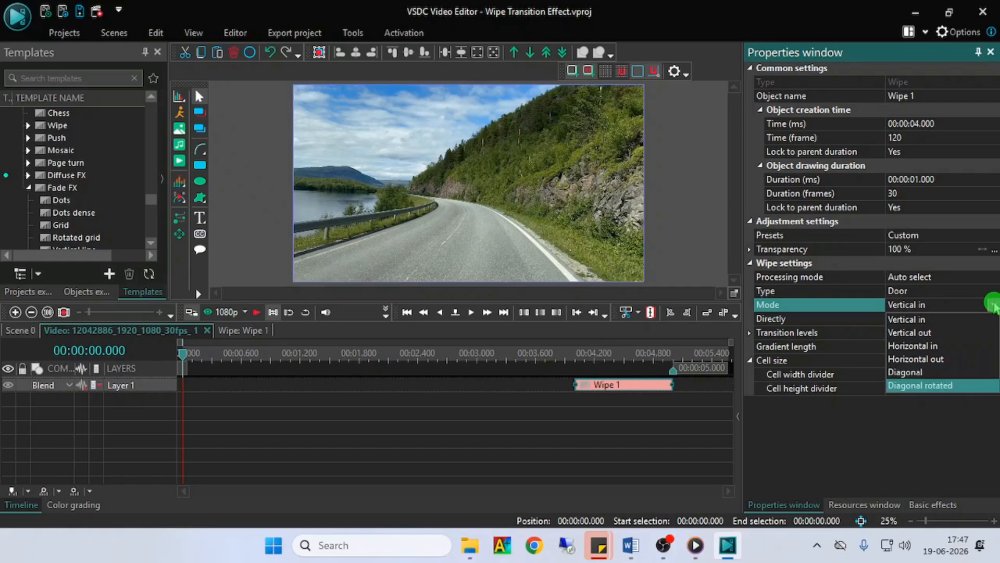
- Change the Wipe 1 transition's type to Side and bring up its list of modes
{"action": "left_click", "coordinate": [994, 292]}
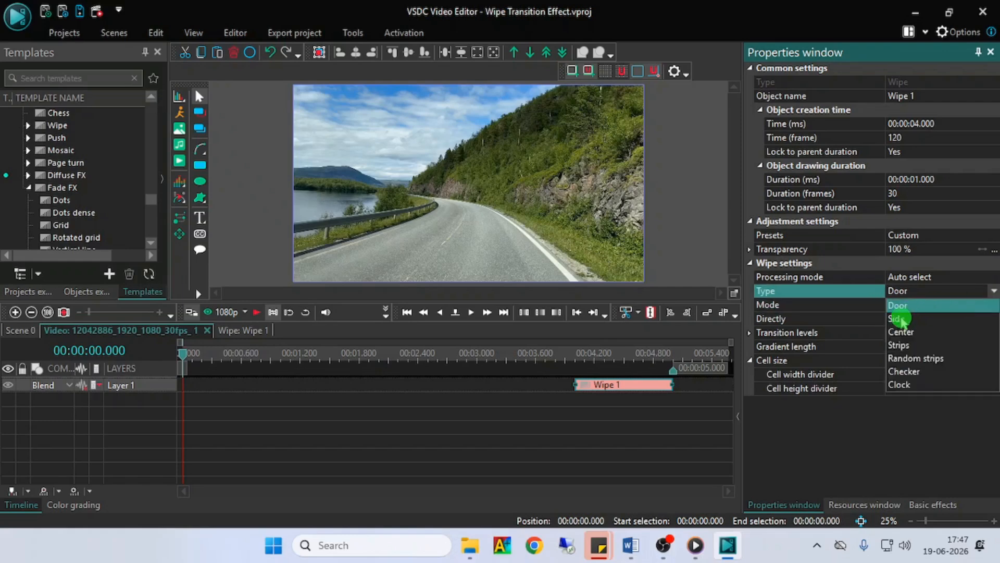
{"action": "left_click", "coordinate": [906, 318]}
{"action": "left_click", "coordinate": [924, 307]}
{"action": "left_click", "coordinate": [994, 305]}
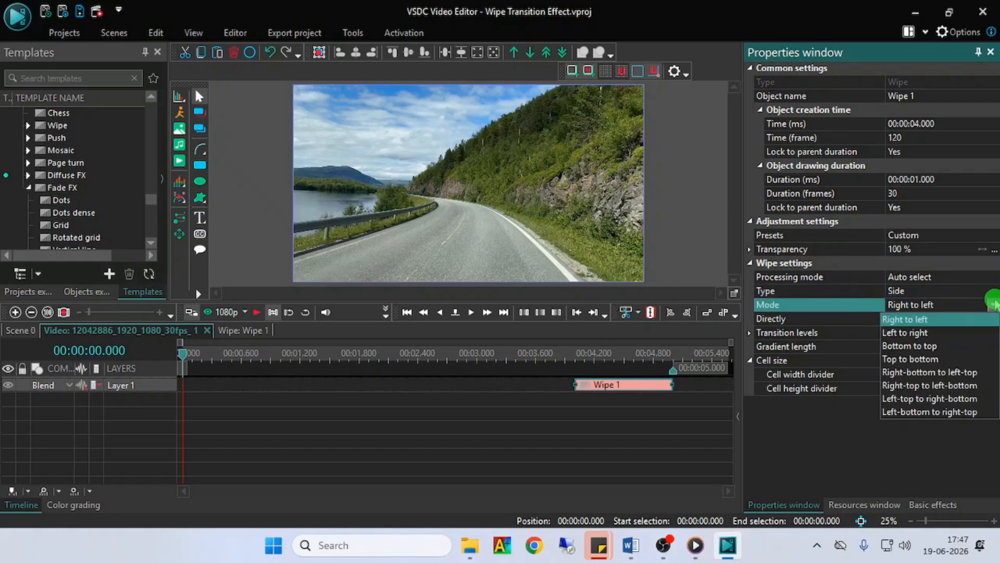
- Change the Wipe 1 transition's type to Center and bring up its list of modes
{"action": "left_click", "coordinate": [990, 291]}
{"action": "left_click", "coordinate": [989, 290]}
{"action": "left_click", "coordinate": [917, 332]}
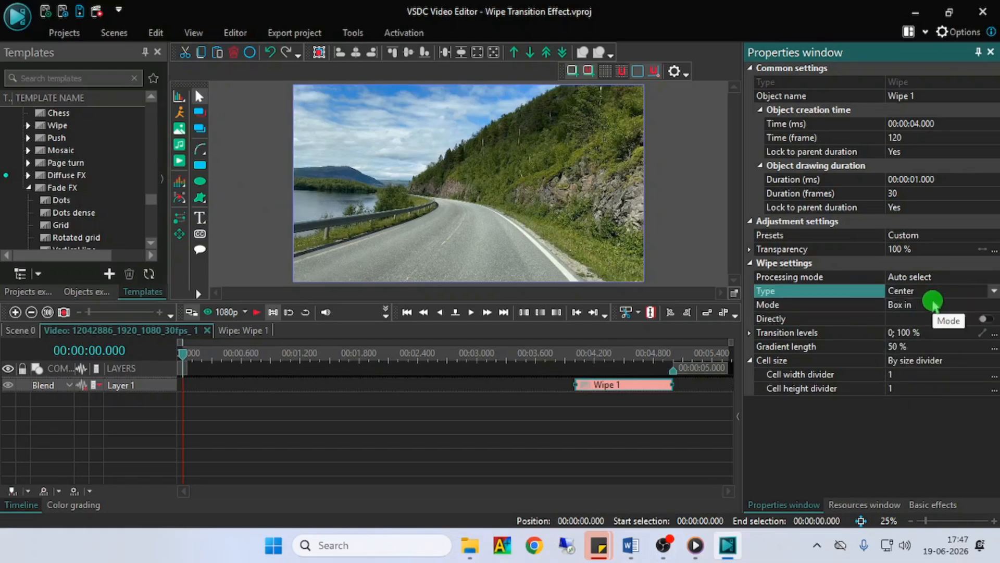
{"action": "left_click", "coordinate": [933, 302]}
{"action": "left_click", "coordinate": [991, 305]}
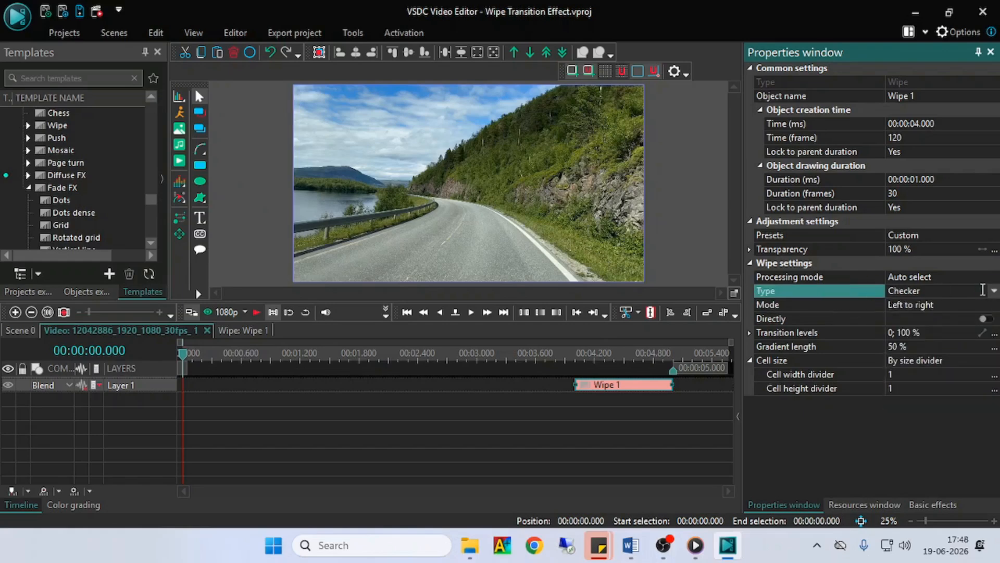
- Change the Wipe 1 transition's type to Clock and bring up its list of modes
{"action": "left_click", "coordinate": [992, 291]}
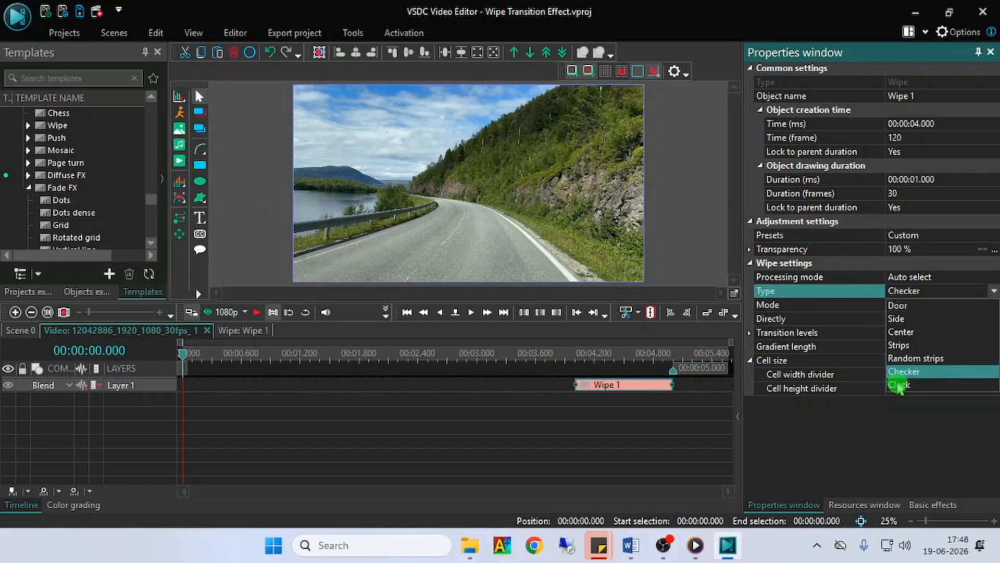
{"action": "left_click", "coordinate": [899, 385]}
{"action": "left_click", "coordinate": [991, 305]}
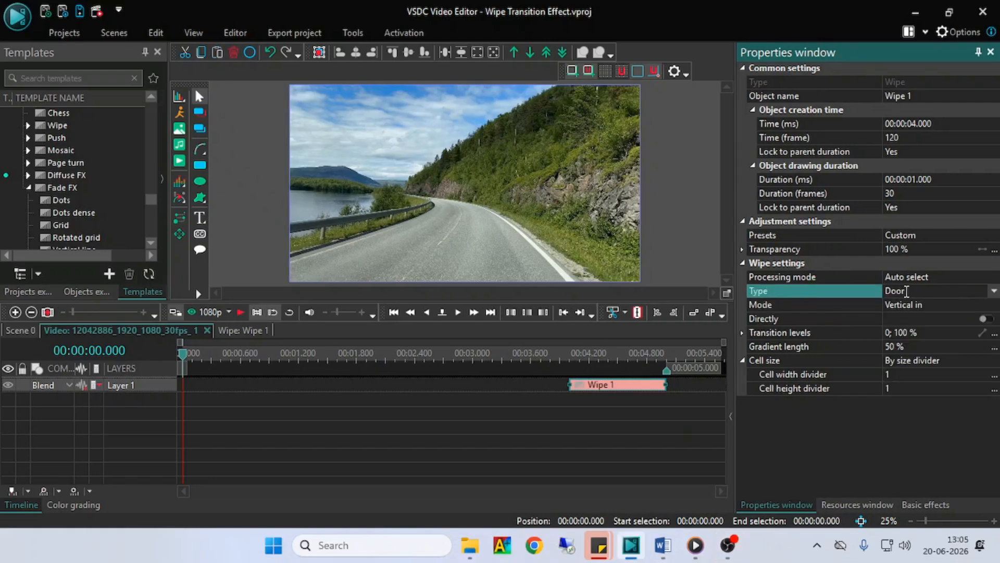
- Play the video from just before Wipe 1 to preview the Door type in Vertical in mode
{"action": "left_click", "coordinate": [806, 304]}
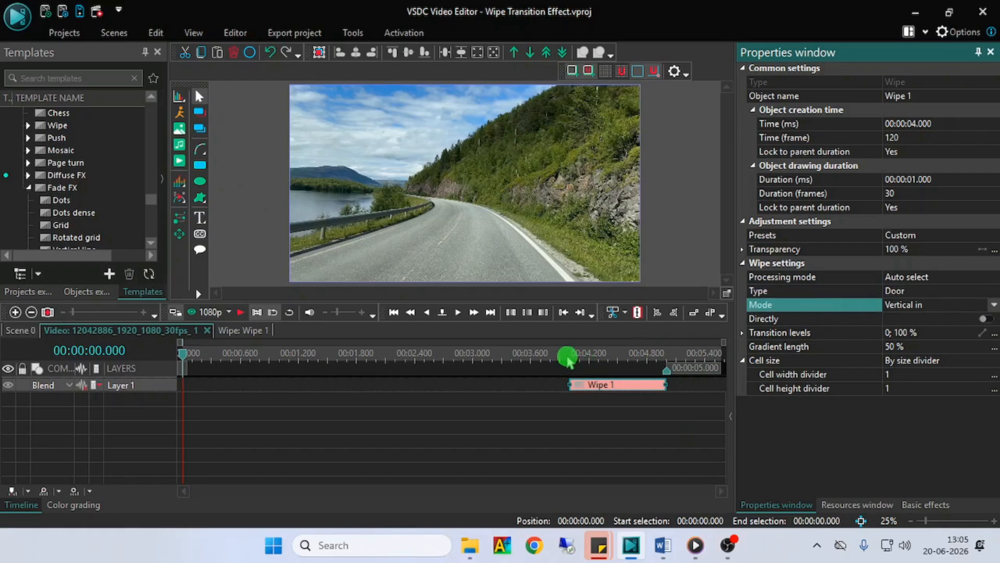
{"action": "left_click", "coordinate": [568, 359]}
{"action": "key", "text": "space"}
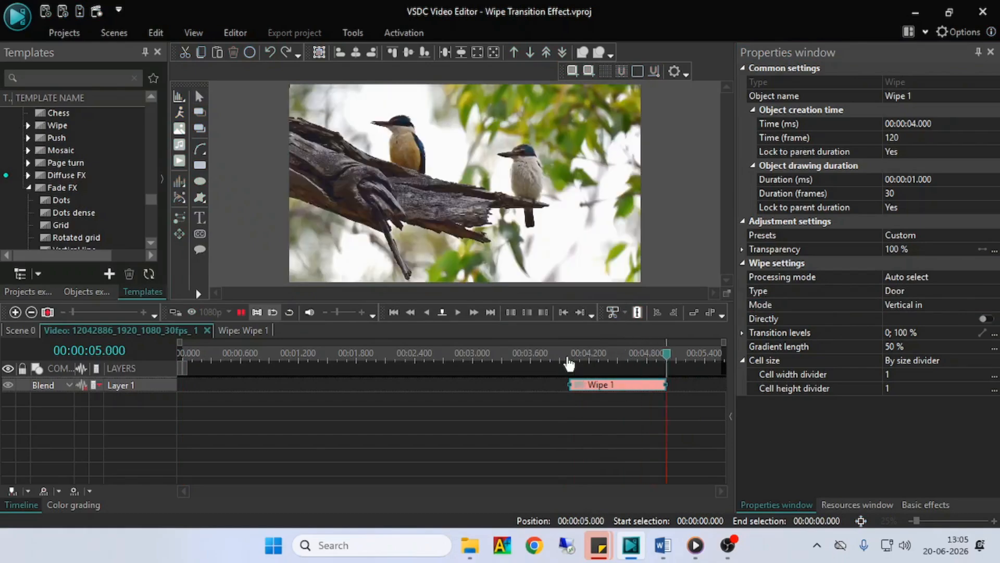
- Try the Vertical out and Horizontal in modes on the Door wipe
{"action": "left_click", "coordinate": [992, 305]}
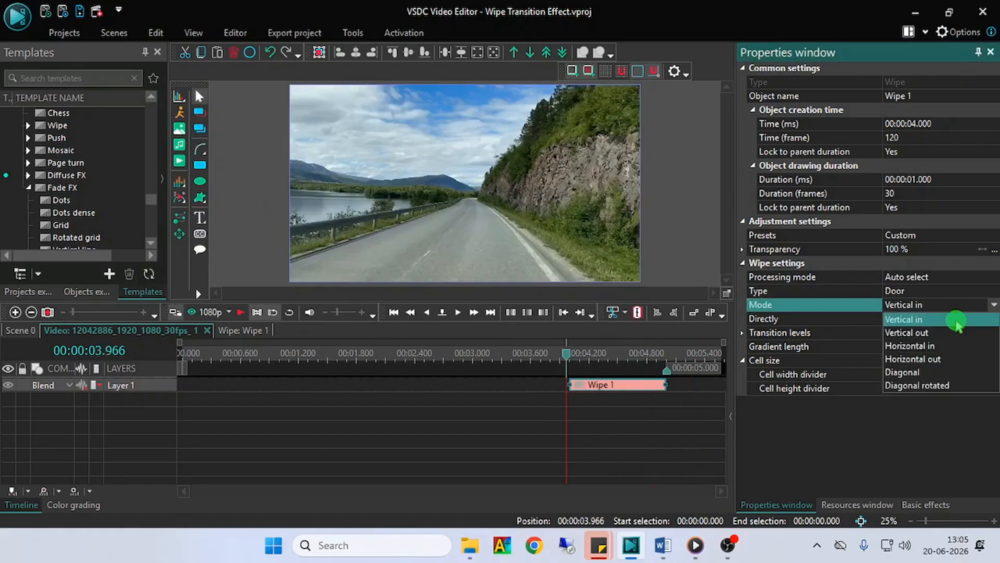
{"action": "left_click", "coordinate": [931, 332]}
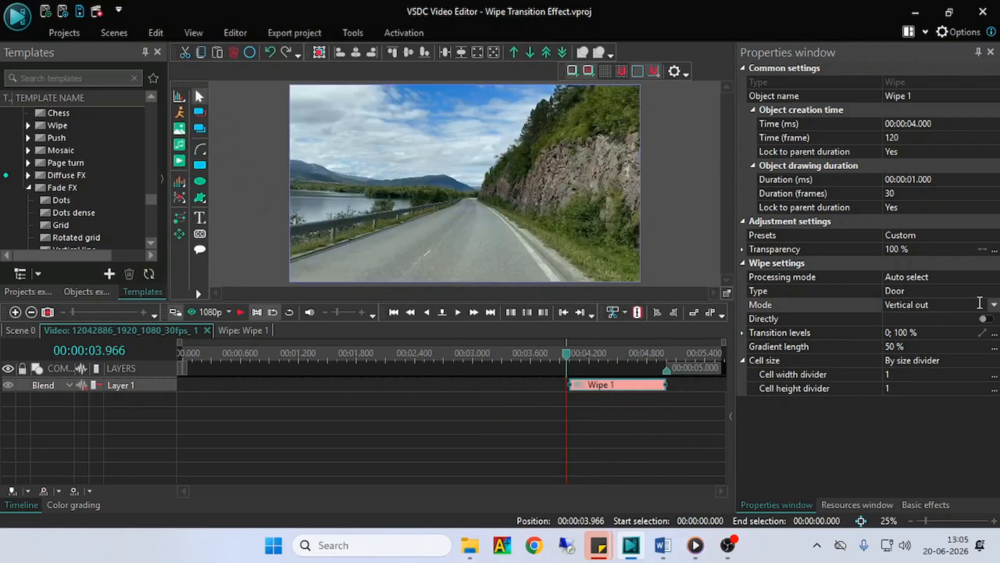
{"action": "left_click", "coordinate": [993, 305]}
{"action": "left_click", "coordinate": [935, 346]}
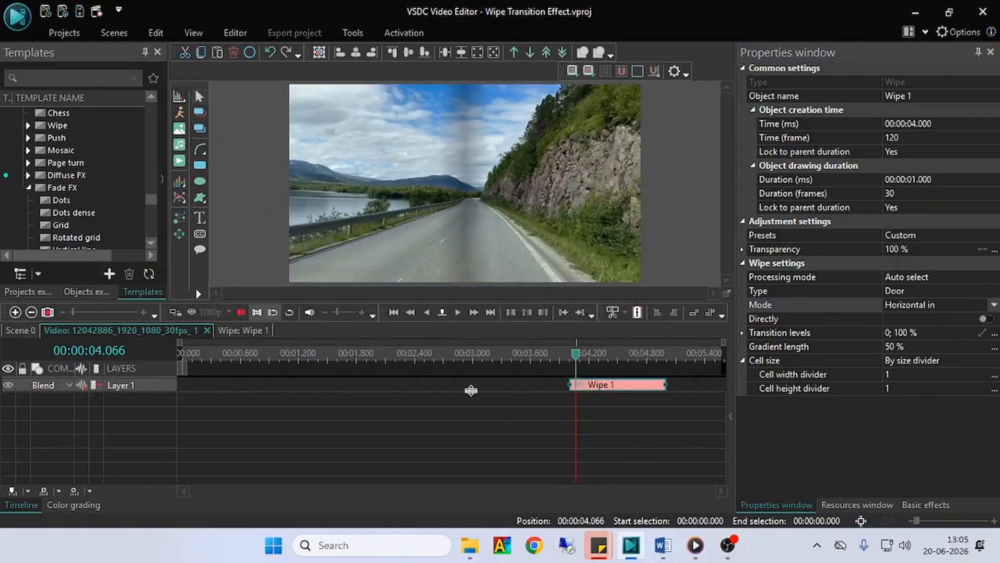
- Try the Horizontal out, Diagonal and Diagonal rotated modes on the Door wipe
{"action": "left_click", "coordinate": [977, 311]}
{"action": "left_click", "coordinate": [928, 360]}
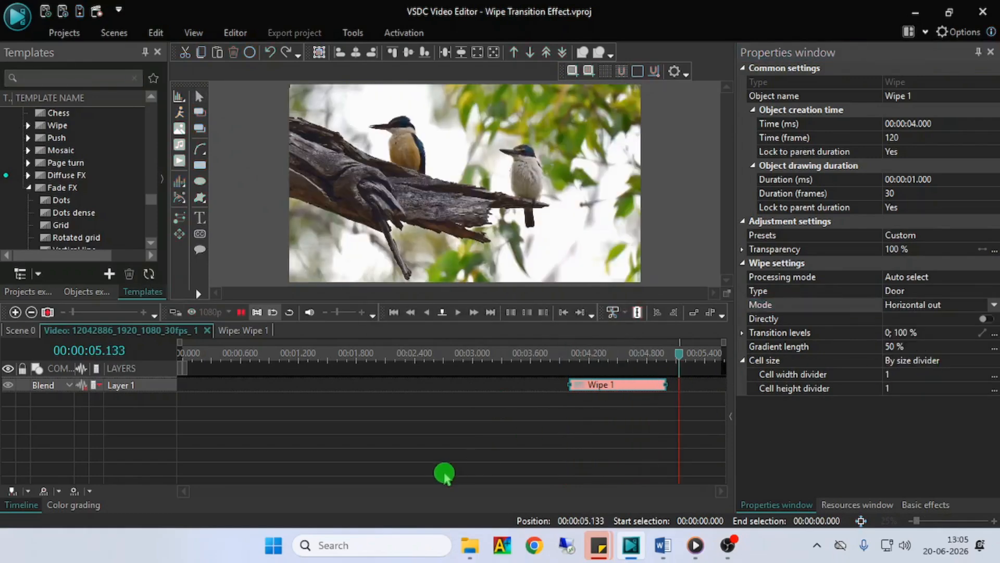
{"action": "left_click", "coordinate": [993, 305]}
{"action": "left_click", "coordinate": [927, 373]}
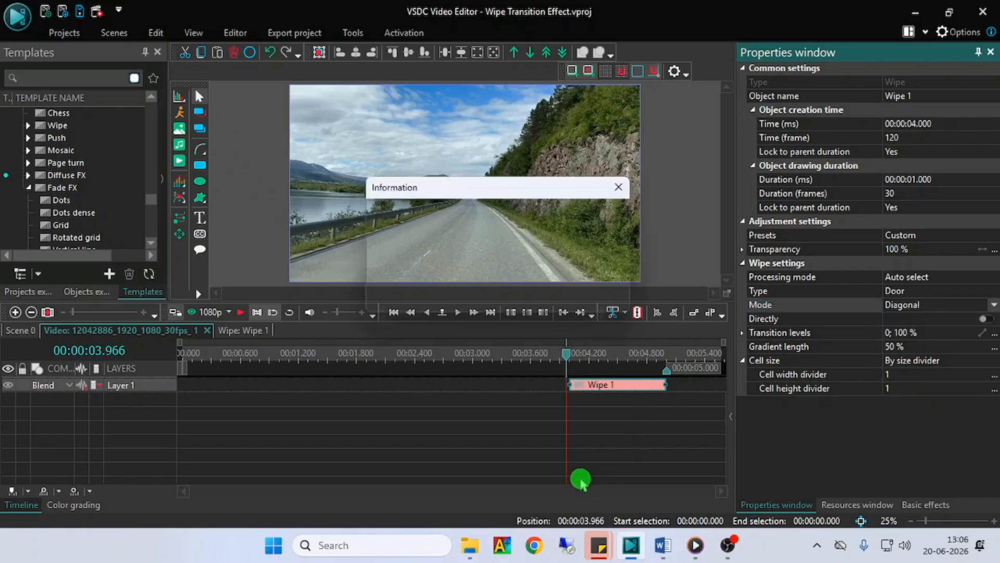
{"action": "left_click", "coordinate": [992, 305]}
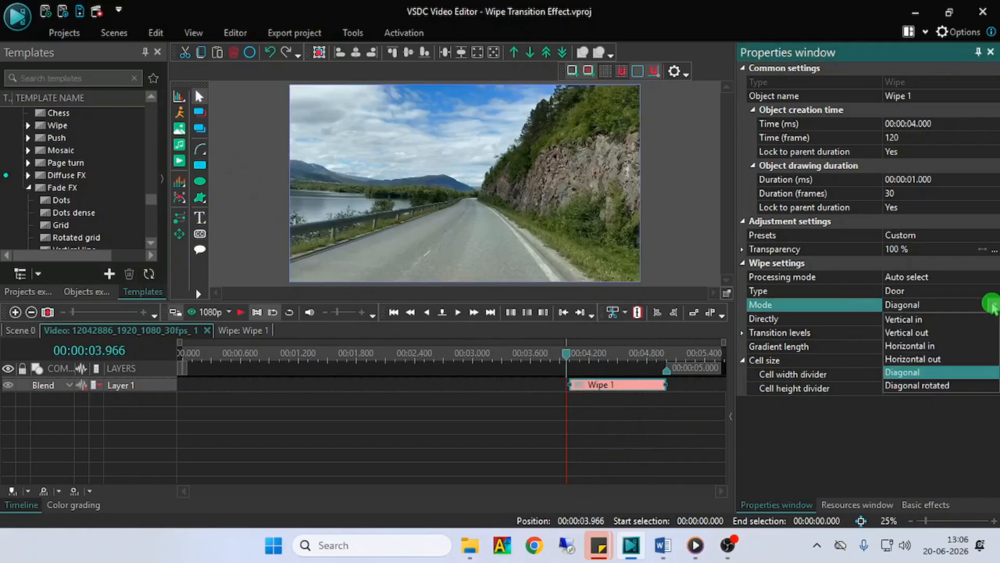
{"action": "left_click", "coordinate": [932, 387]}
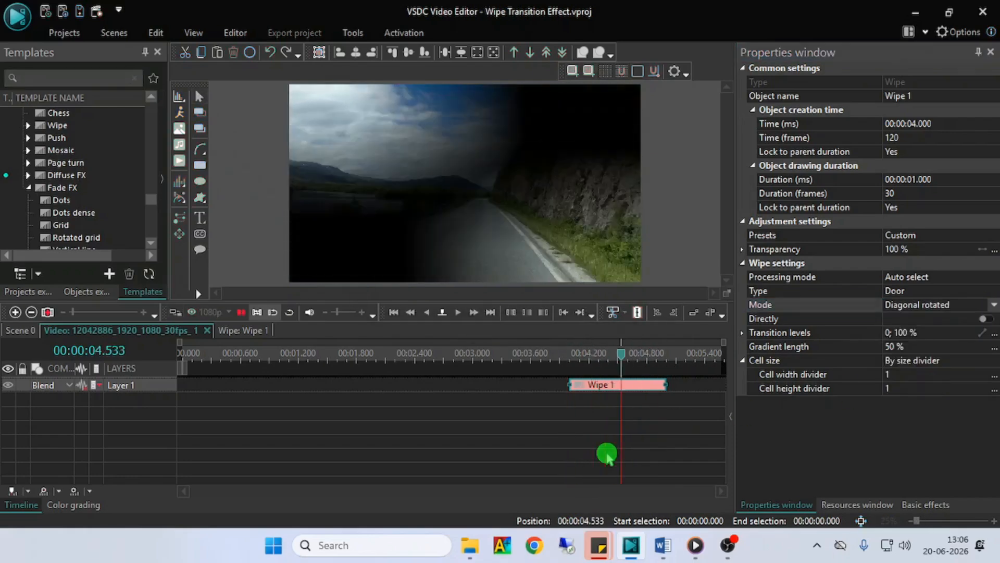
- Set the Wipe 1 transition's type to Side with the Right to left mode
{"action": "left_click", "coordinate": [805, 290]}
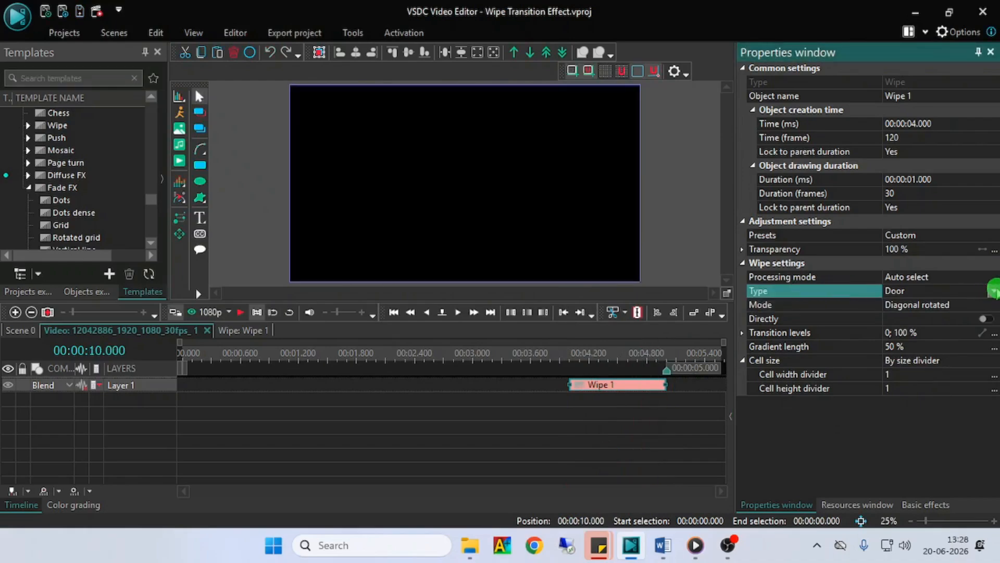
{"action": "left_click", "coordinate": [994, 290]}
{"action": "left_click", "coordinate": [893, 320]}
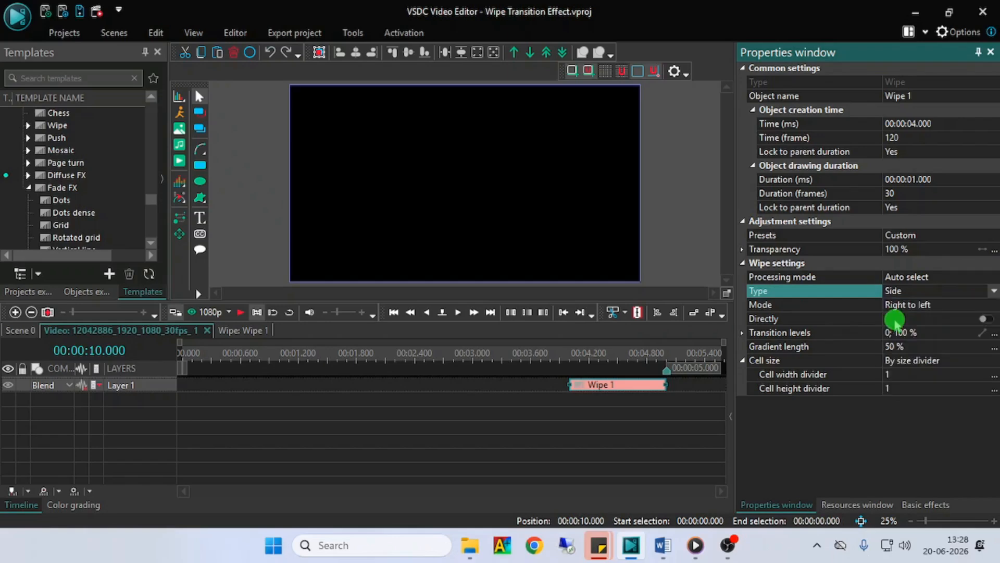
{"action": "left_click", "coordinate": [820, 305]}
{"action": "left_click", "coordinate": [993, 305]}
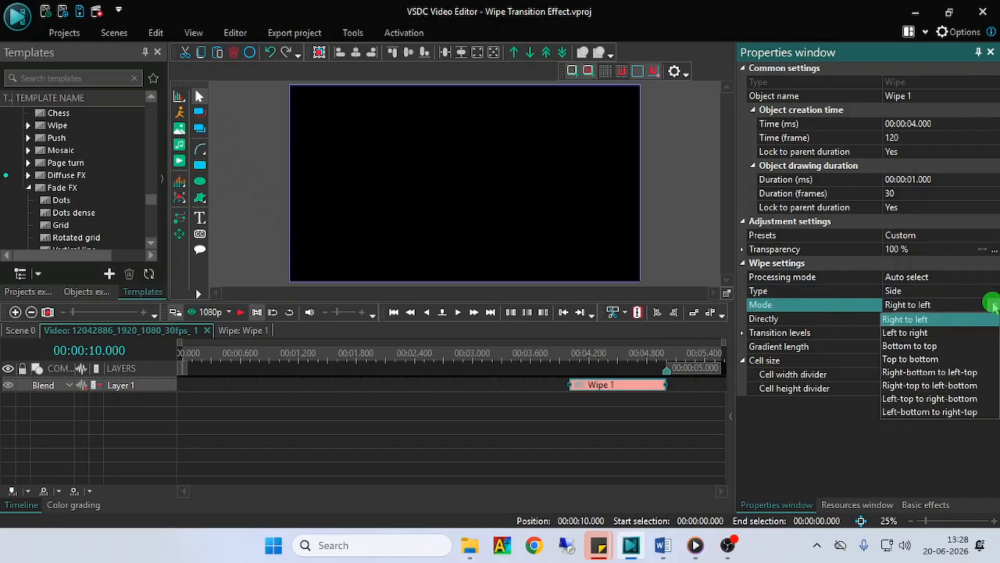
{"action": "left_click", "coordinate": [911, 320]}
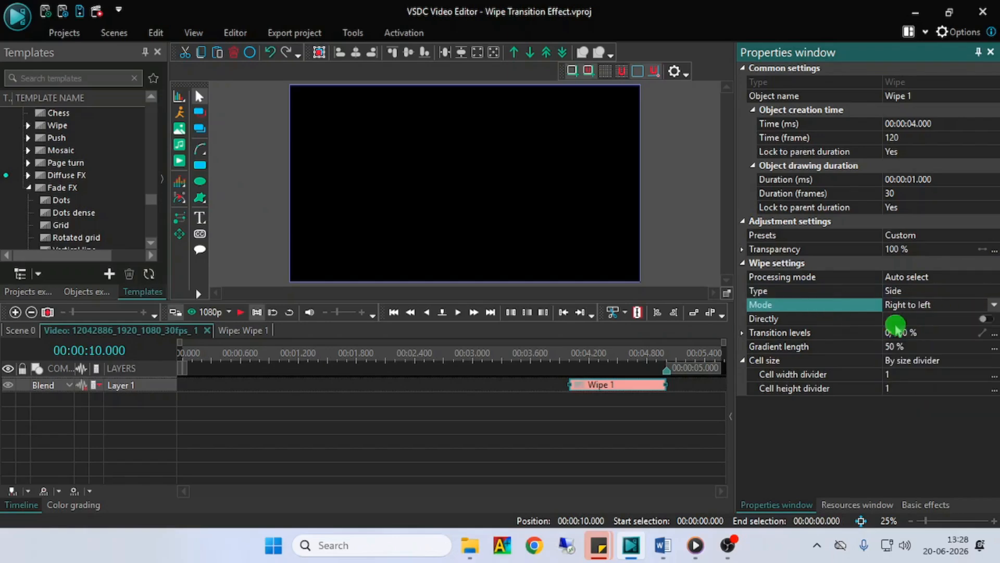
- Try the Left to right and Bottom to top modes on the Side wipe
{"action": "left_click", "coordinate": [990, 306]}
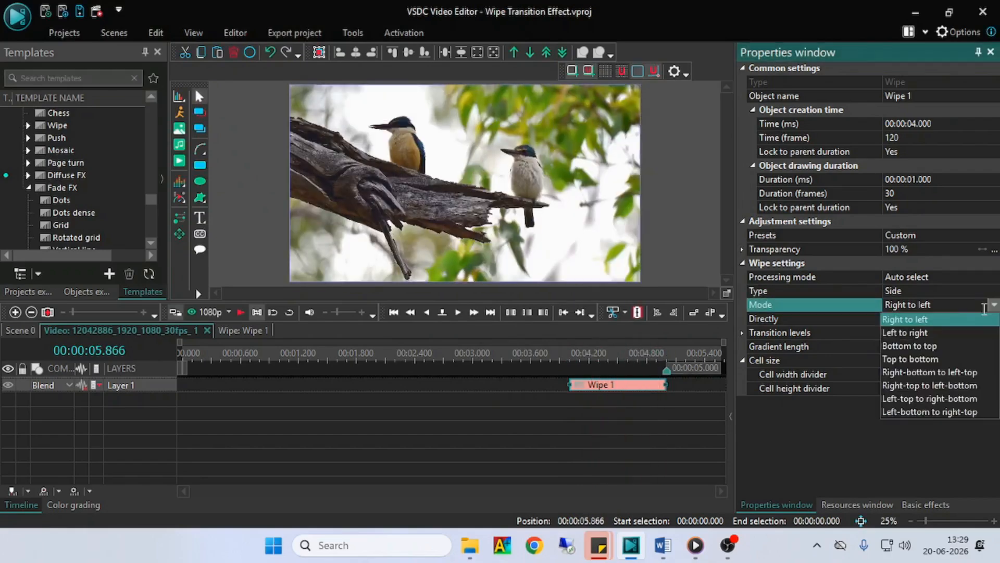
{"action": "left_click", "coordinate": [920, 332]}
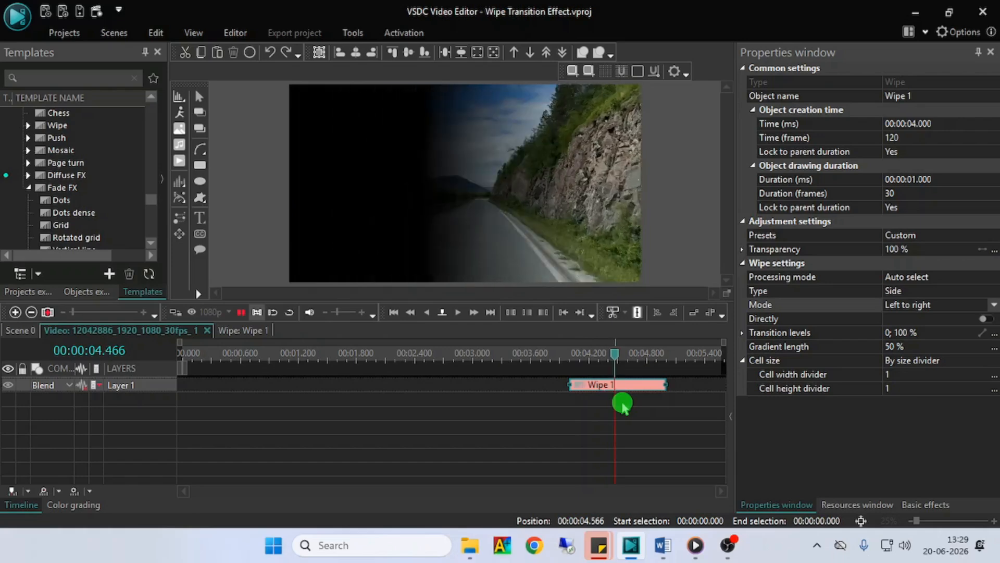
{"action": "left_click", "coordinate": [982, 305]}
{"action": "left_click", "coordinate": [909, 346]}
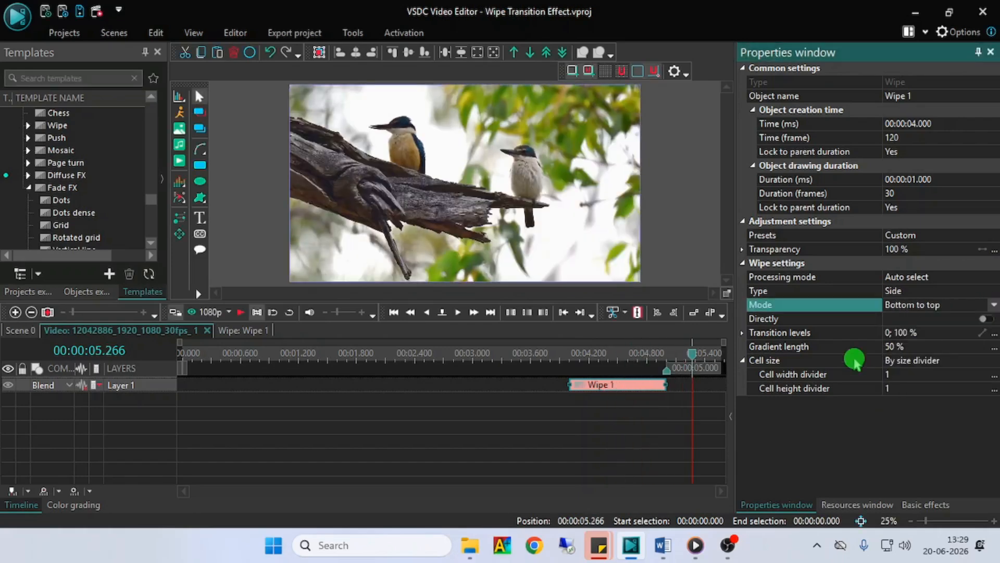
- Try the Top to bottom and Right-bottom to left-top modes on the Side wipe
{"action": "left_click", "coordinate": [993, 306]}
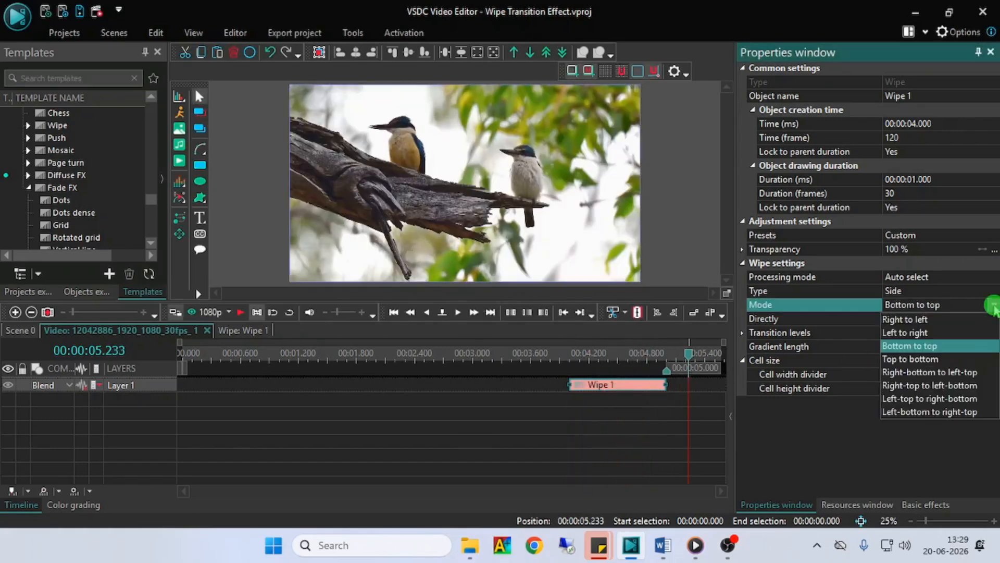
{"action": "left_click", "coordinate": [930, 359]}
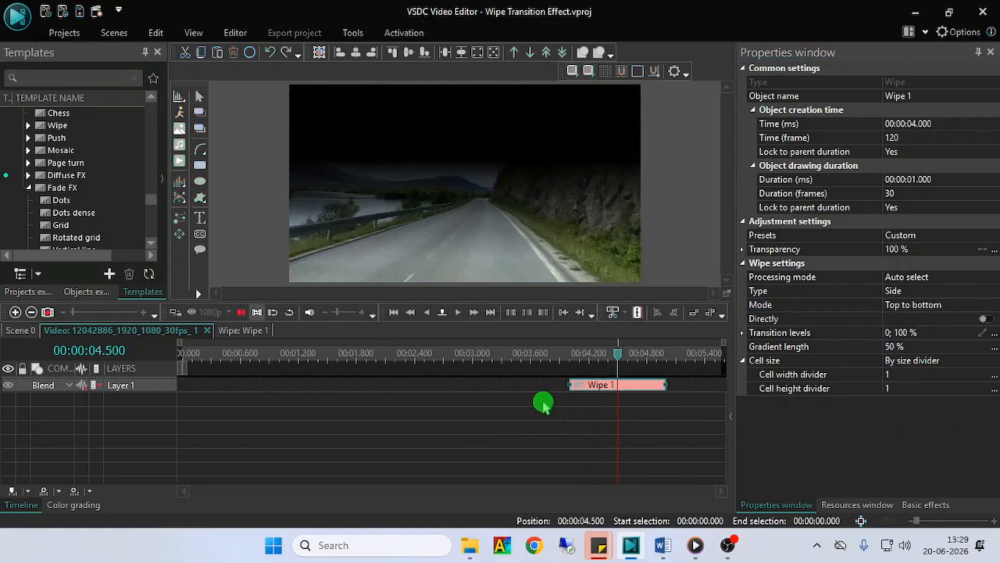
{"action": "left_click", "coordinate": [993, 305]}
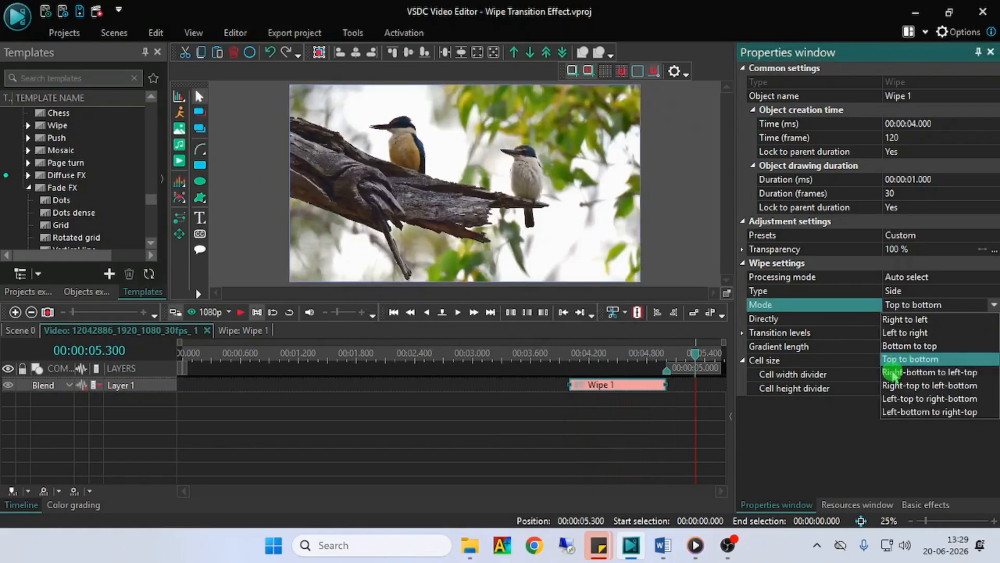
{"action": "left_click", "coordinate": [892, 373]}
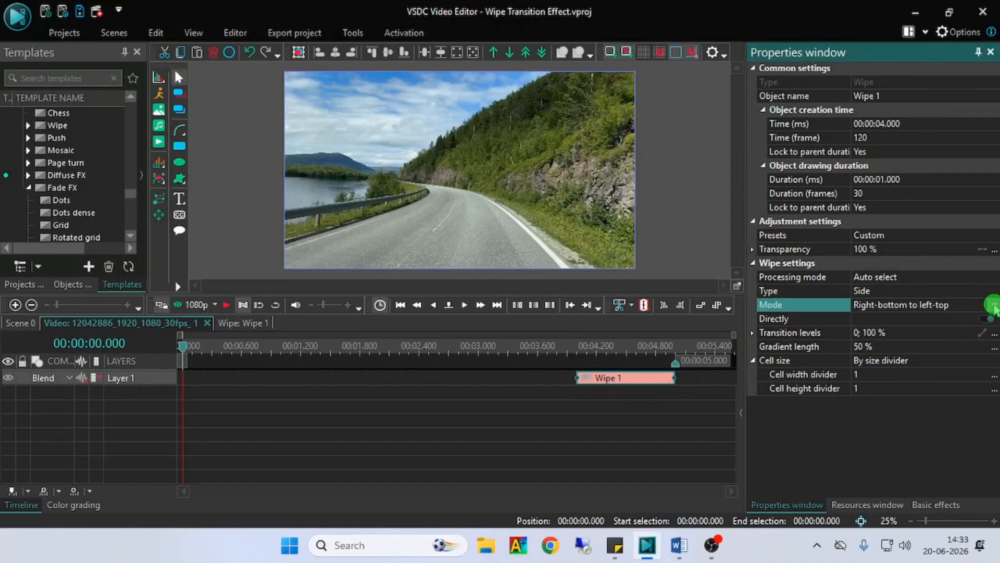
- Try the Right-top to left-bottom and Left-top to right-bottom modes on the Side wipe, playing the transition to preview it
{"action": "left_click", "coordinate": [993, 305]}
{"action": "left_click", "coordinate": [909, 385]}
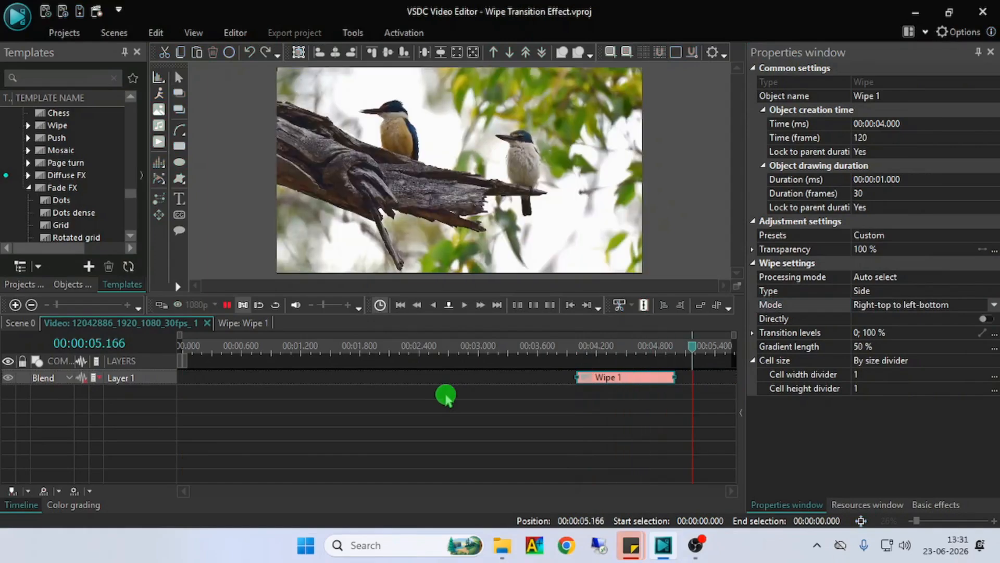
{"action": "left_click", "coordinate": [993, 305]}
{"action": "left_click", "coordinate": [879, 399]}
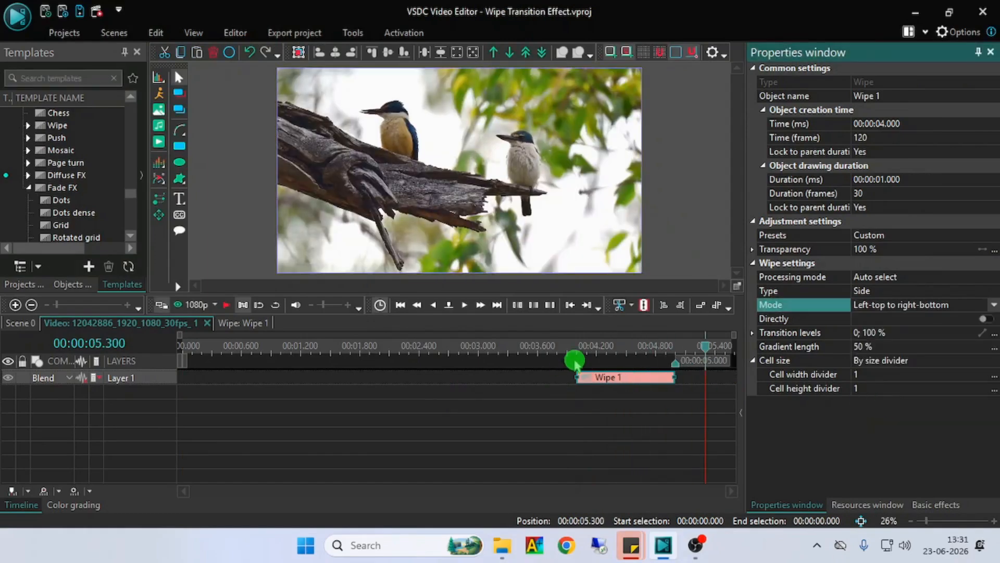
{"action": "left_click", "coordinate": [453, 397]}
{"action": "key", "text": "space"}
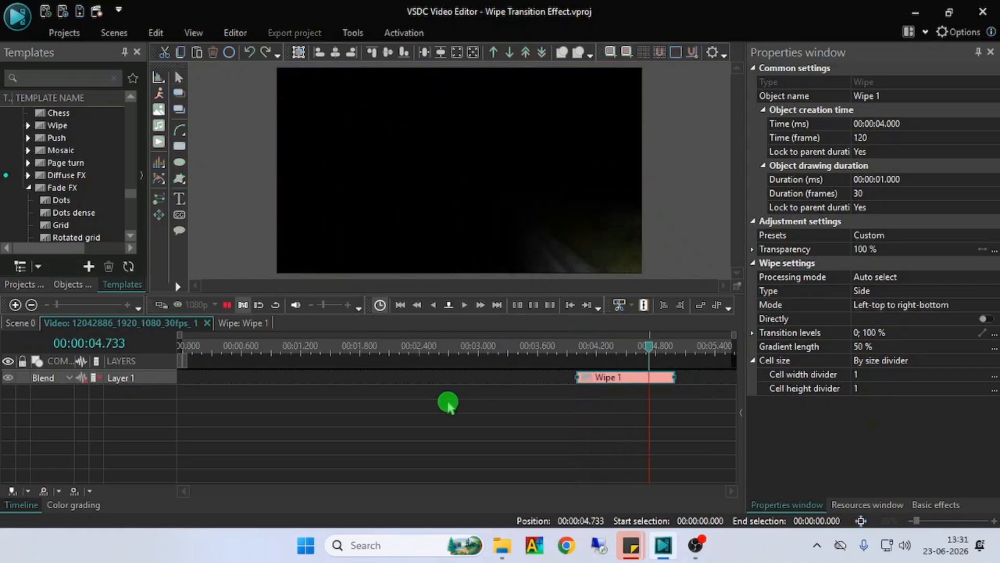
- Set the Side wipe's mode to Left-bottom to right-top and play the transition to preview it
{"action": "left_click", "coordinate": [993, 305]}
{"action": "left_click", "coordinate": [875, 412]}
{"action": "left_click", "coordinate": [385, 446]}
{"action": "key", "text": "space"}
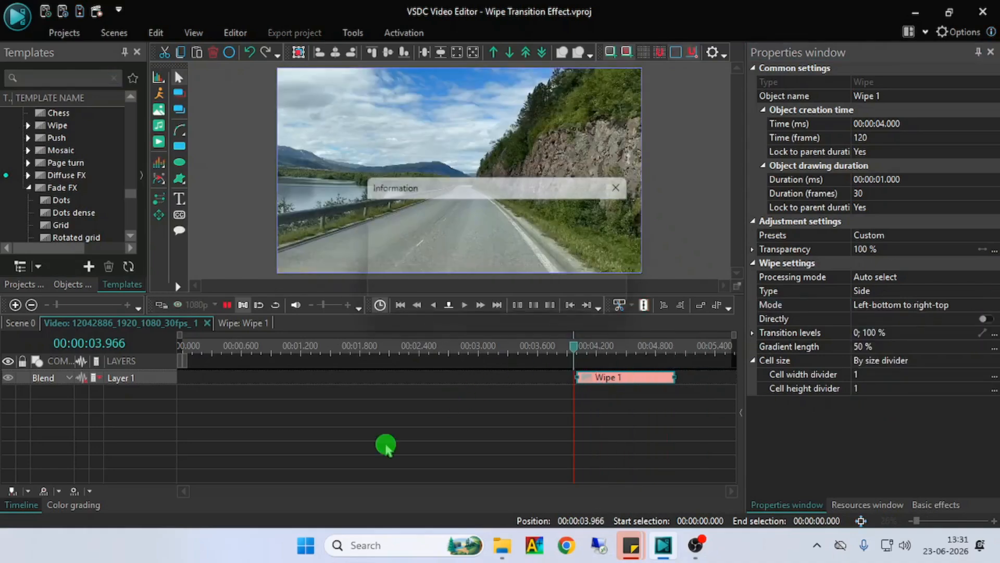
- Set the Wipe 1 transition's type to Center
{"action": "left_click", "coordinate": [991, 290]}
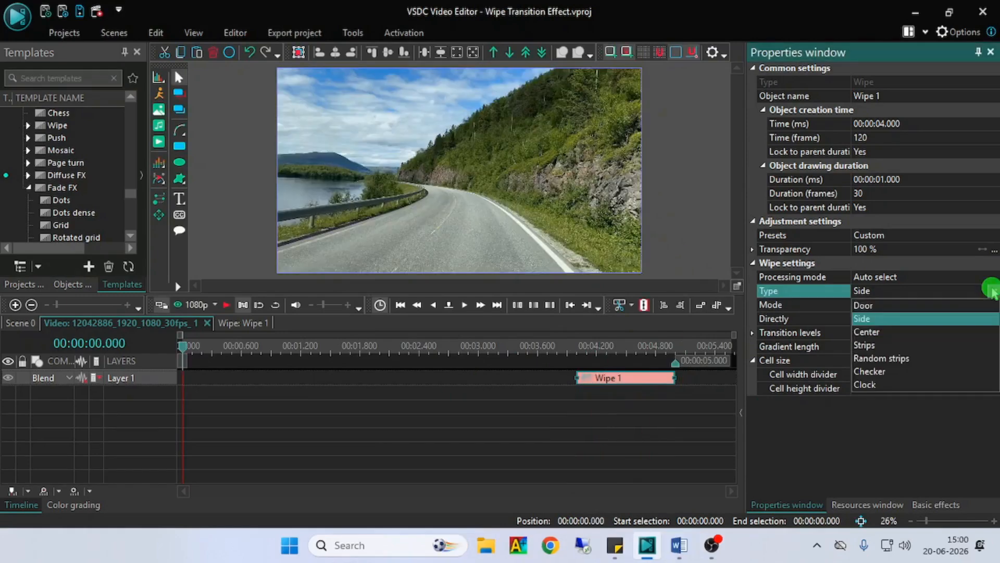
{"action": "left_click", "coordinate": [870, 332]}
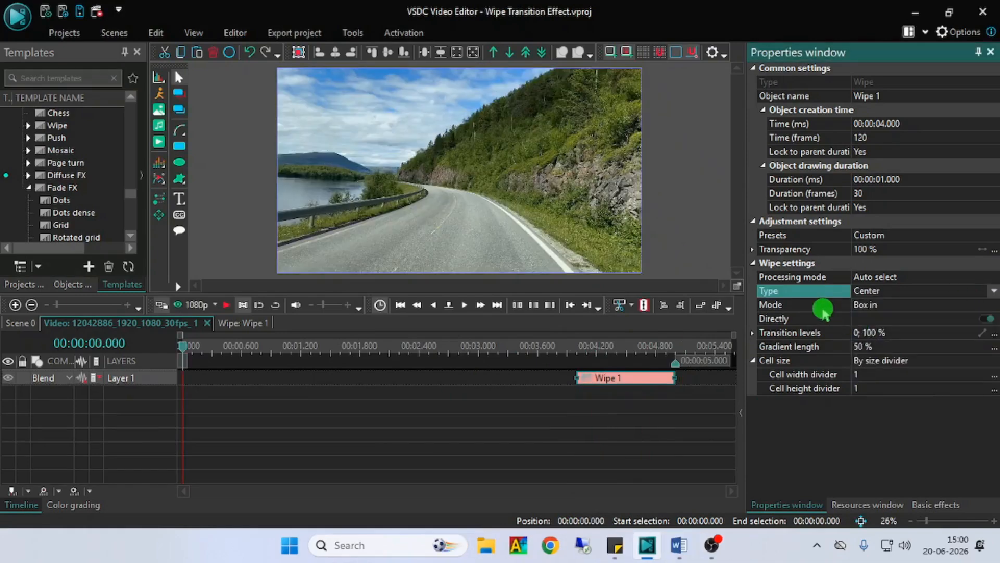
- Try the Box in and Box out modes on the Center wipe, playing the transition to preview each
{"action": "left_click", "coordinate": [992, 305]}
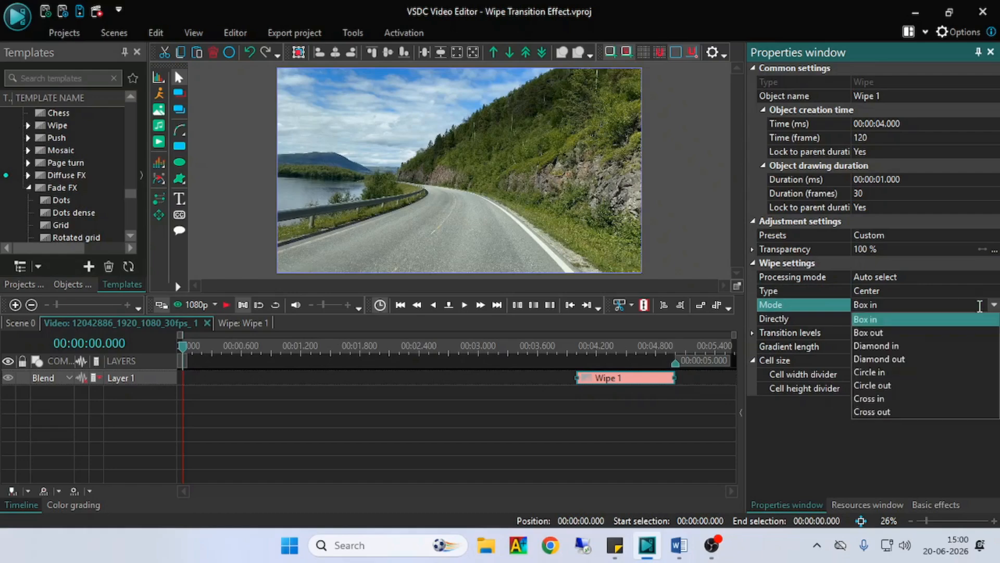
{"action": "left_click", "coordinate": [867, 318]}
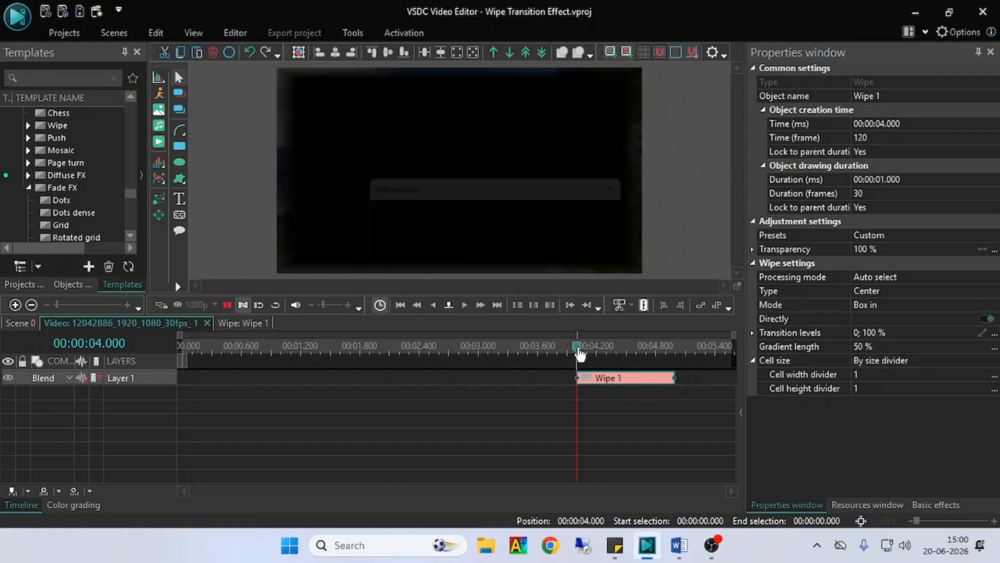
{"action": "left_click", "coordinate": [952, 305]}
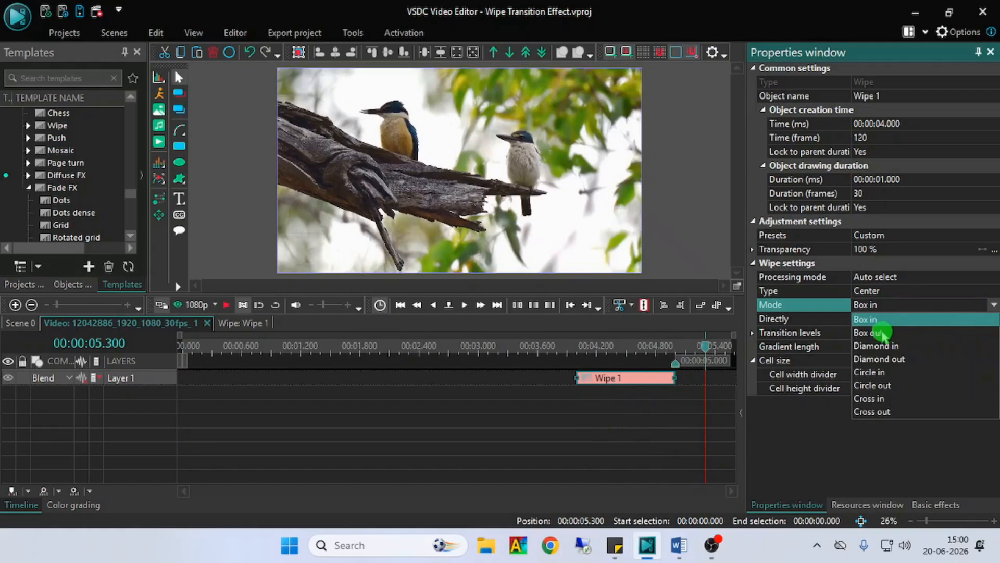
{"action": "left_click", "coordinate": [883, 332]}
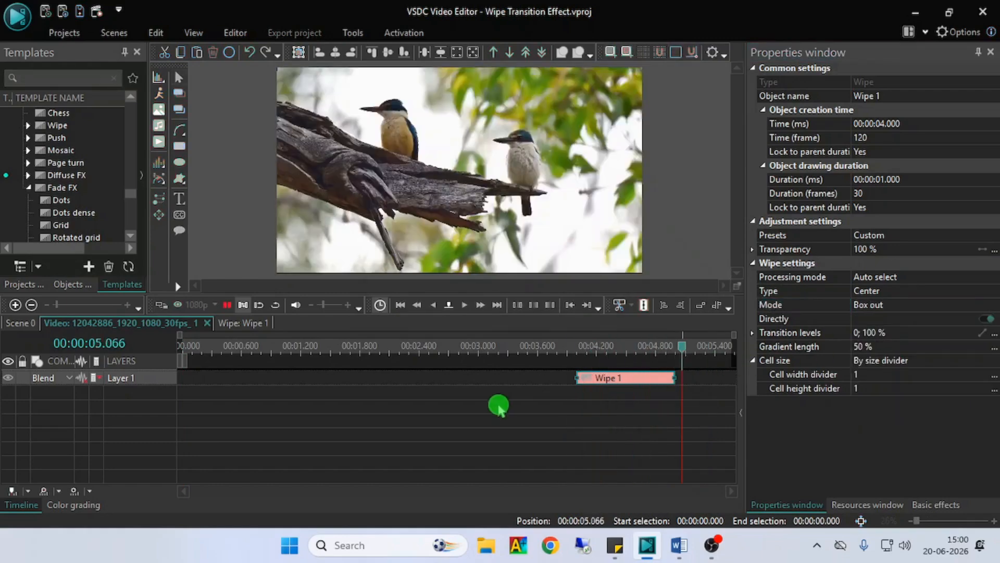
- Try the Diamond in and Diamond out modes on the Center wipe, playing the transition to preview each
{"action": "left_click", "coordinate": [952, 305]}
{"action": "left_click", "coordinate": [886, 346]}
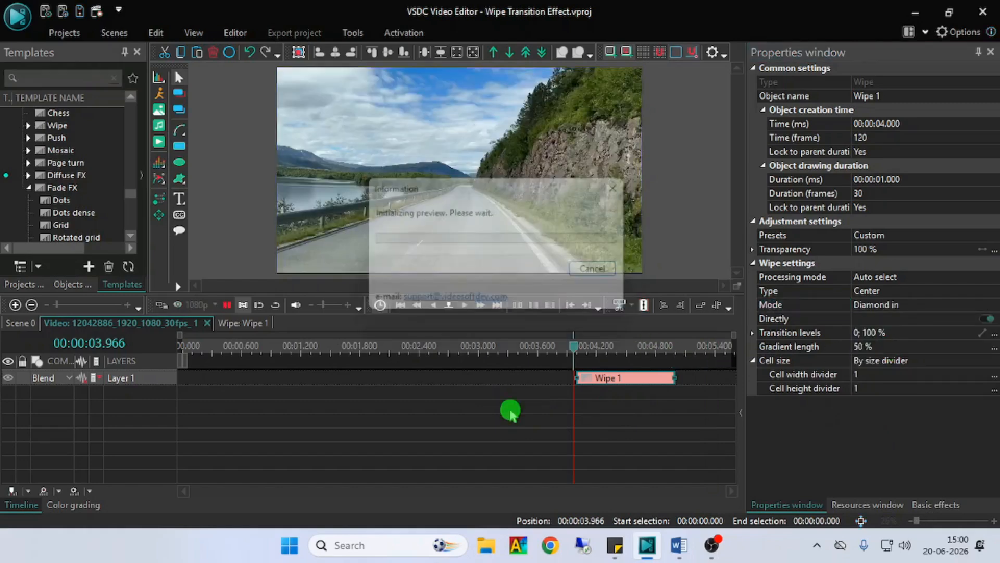
{"action": "left_click", "coordinate": [978, 304]}
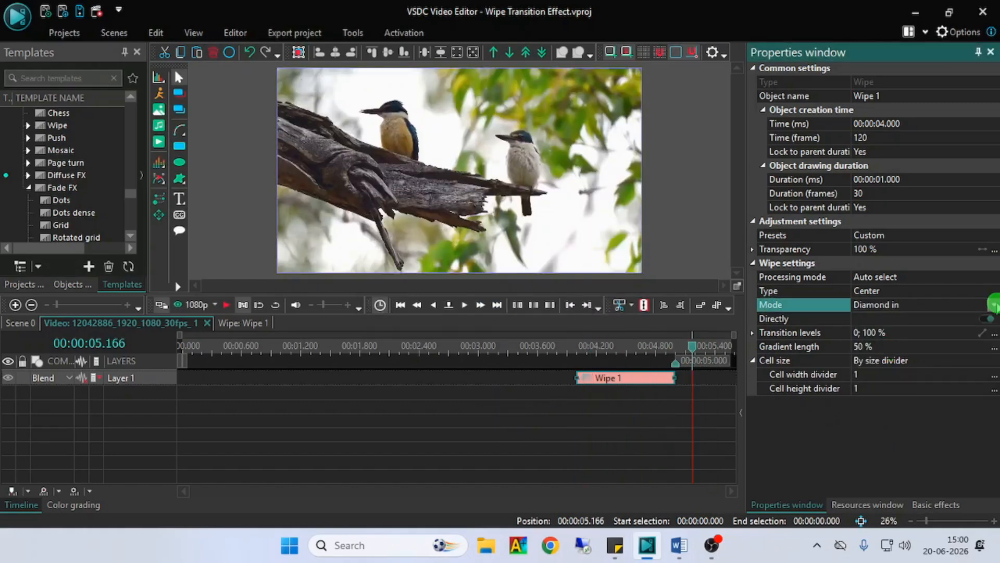
{"action": "left_click", "coordinate": [994, 304]}
{"action": "left_click", "coordinate": [894, 360]}
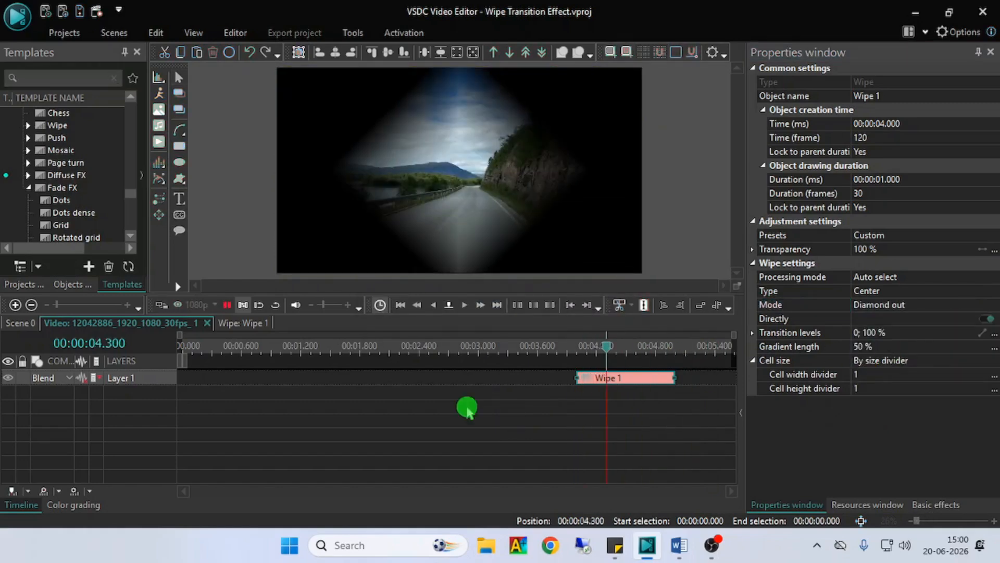
- Try the Circle in and Circle out modes on the Center wipe, playing the transition to preview each
{"action": "left_click", "coordinate": [993, 306]}
{"action": "left_click", "coordinate": [994, 305]}
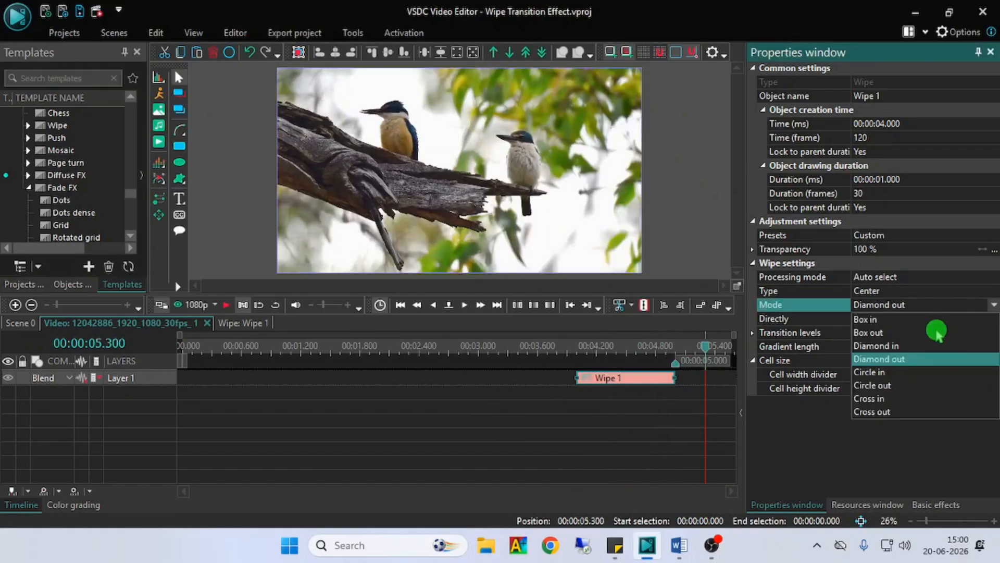
{"action": "left_click", "coordinate": [875, 373]}
{"action": "left_click", "coordinate": [994, 306]}
{"action": "left_click", "coordinate": [866, 385]}
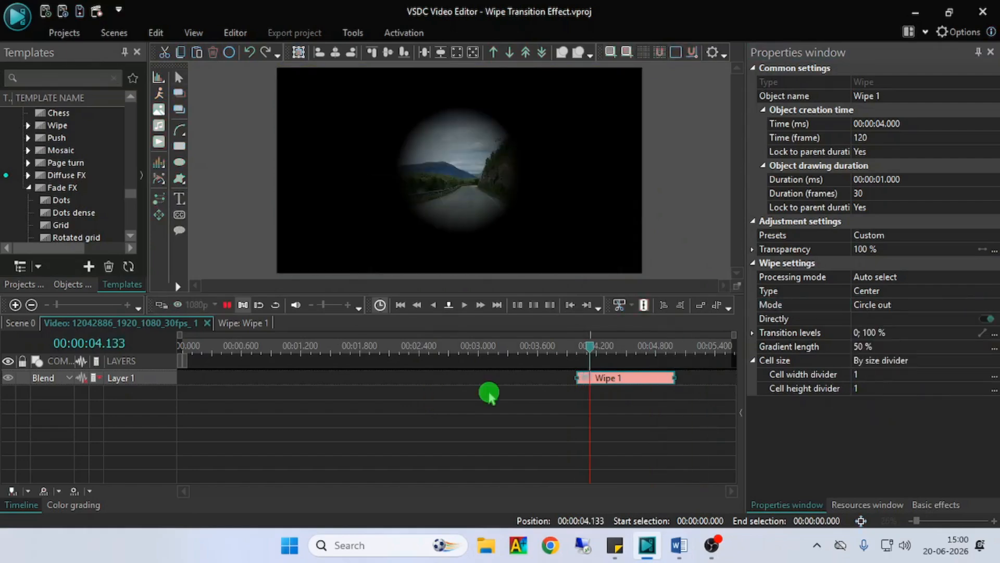
- Try the Cross in and Cross out modes on the Center wipe, playing the transition to preview each
{"action": "left_click", "coordinate": [992, 305]}
{"action": "left_click", "coordinate": [992, 305]}
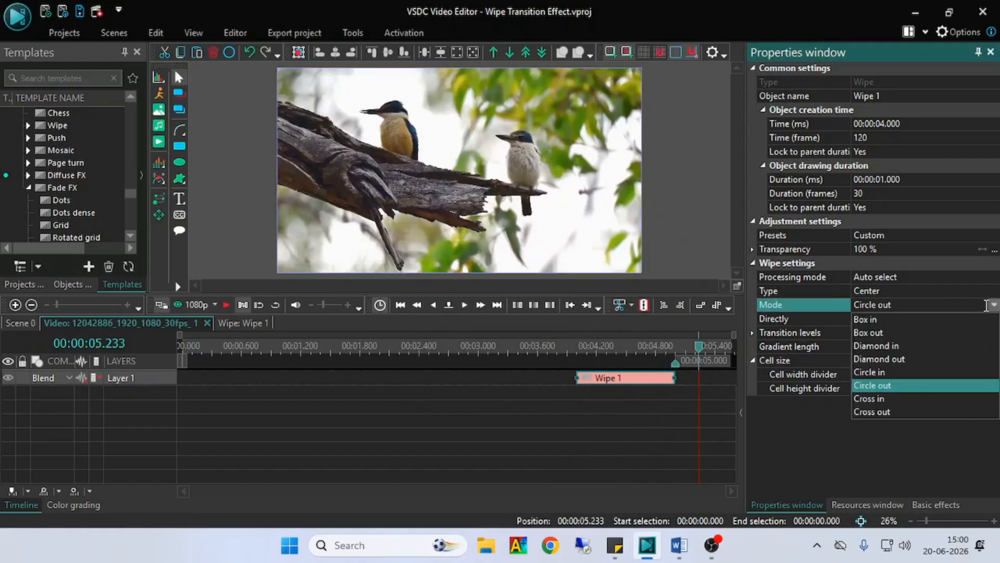
{"action": "left_click", "coordinate": [878, 398]}
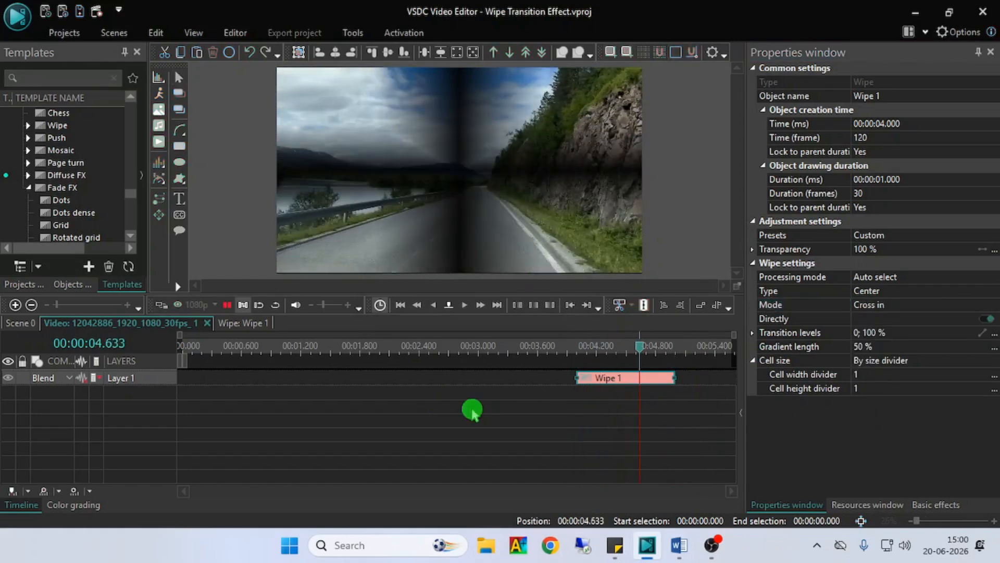
{"action": "left_click", "coordinate": [990, 304]}
{"action": "left_click", "coordinate": [990, 305]}
{"action": "left_click", "coordinate": [879, 408]}
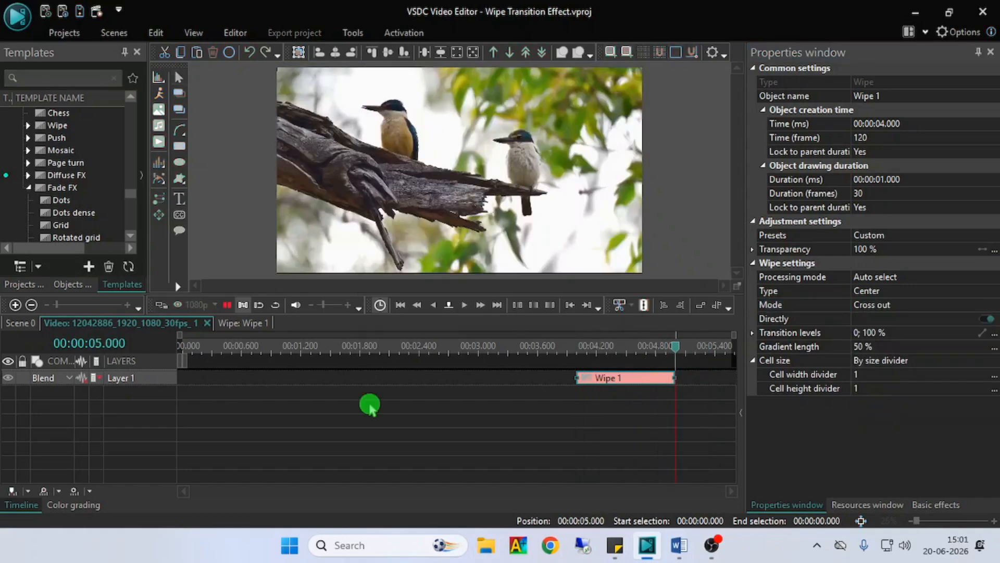
- Try the Strips type on Wipe 1 with the Vertical and Horizontal modes, previewing the transition in each
{"action": "left_click", "coordinate": [993, 290]}
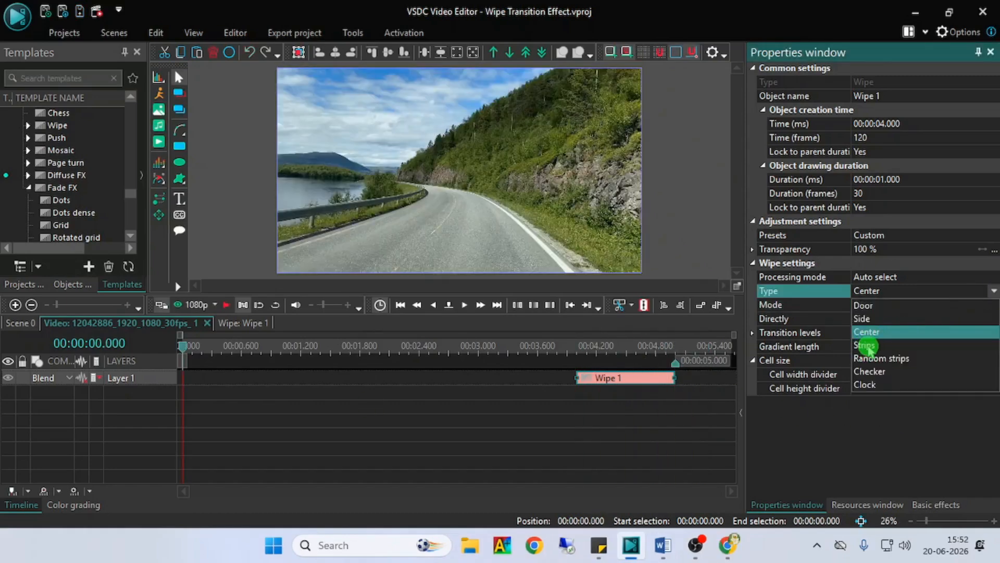
{"action": "left_click", "coordinate": [865, 345]}
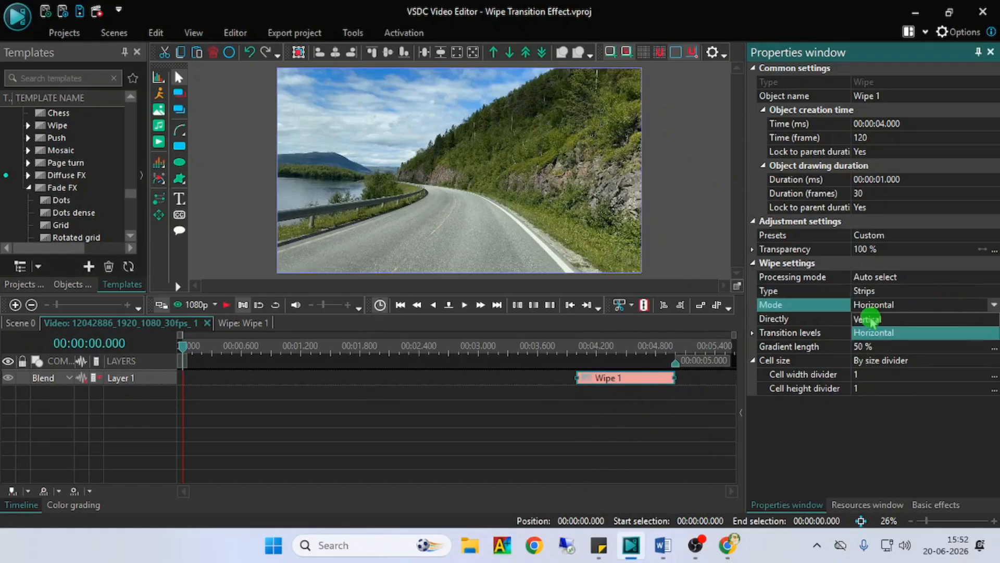
{"action": "left_click", "coordinate": [872, 320]}
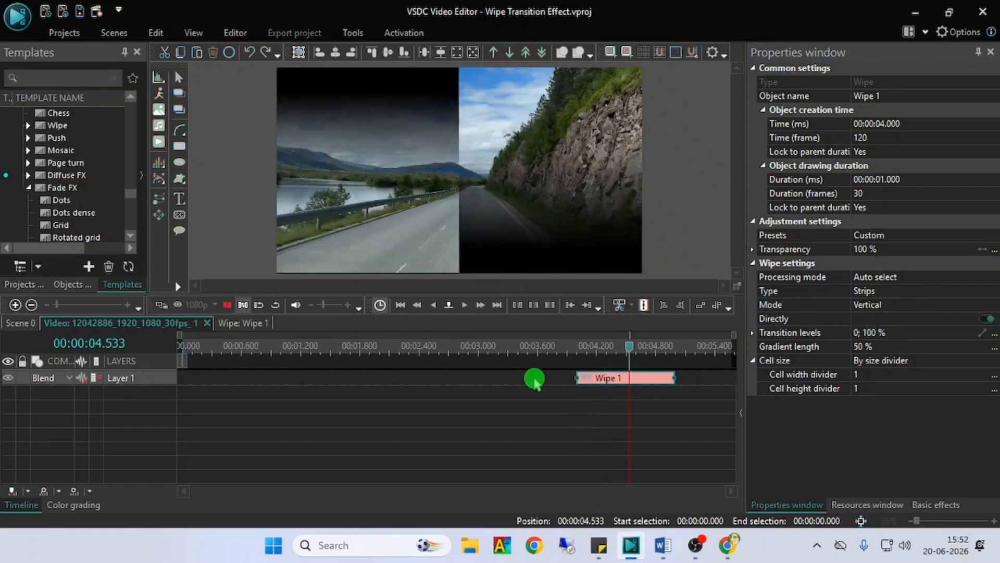
{"action": "left_click", "coordinate": [991, 306]}
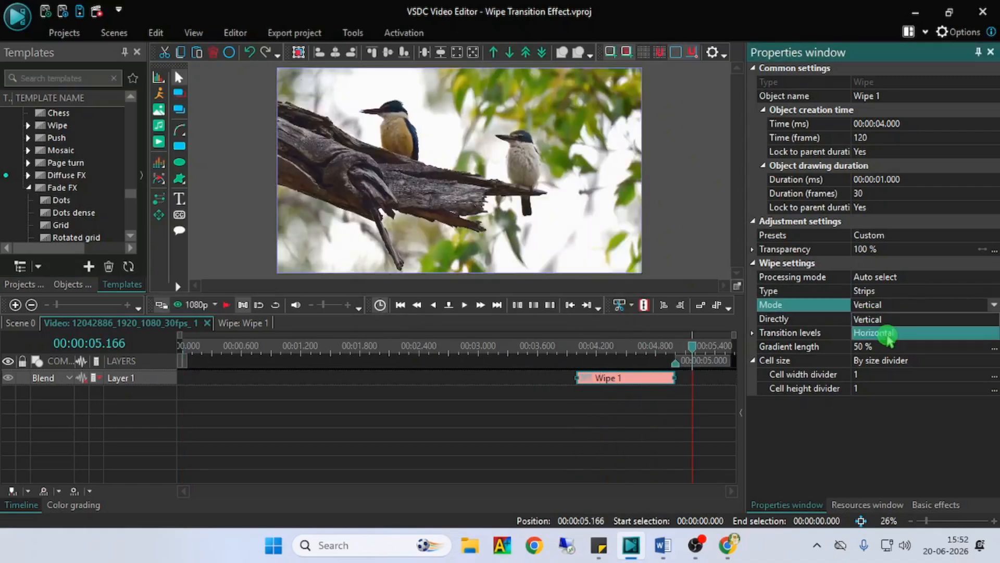
{"action": "left_click", "coordinate": [918, 332]}
- Try the Random strips type on Wipe 1 with the Vertical and Horizontal modes, previewing the transition in each
{"action": "left_click", "coordinate": [973, 291]}
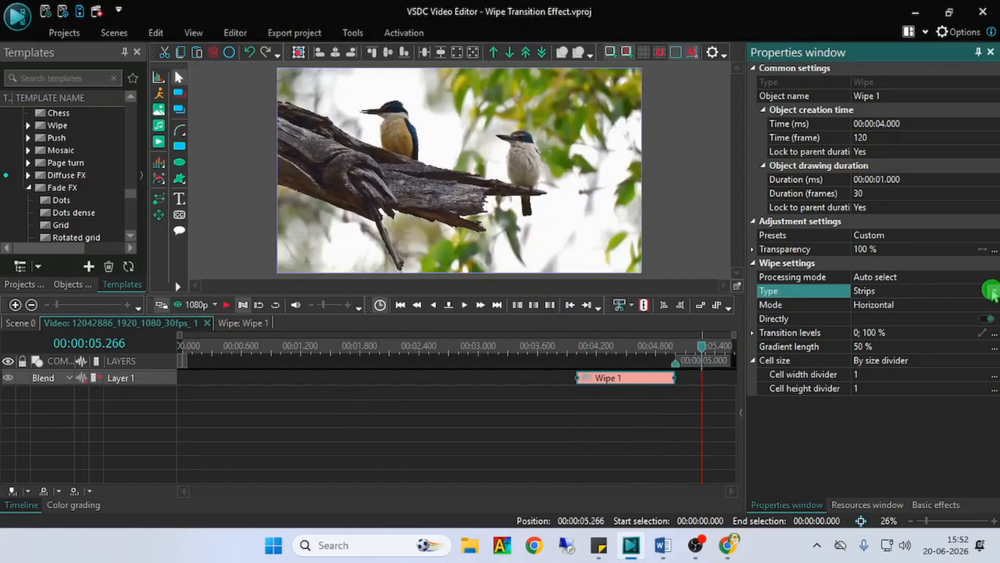
{"action": "left_click", "coordinate": [992, 291]}
{"action": "left_click", "coordinate": [894, 359]}
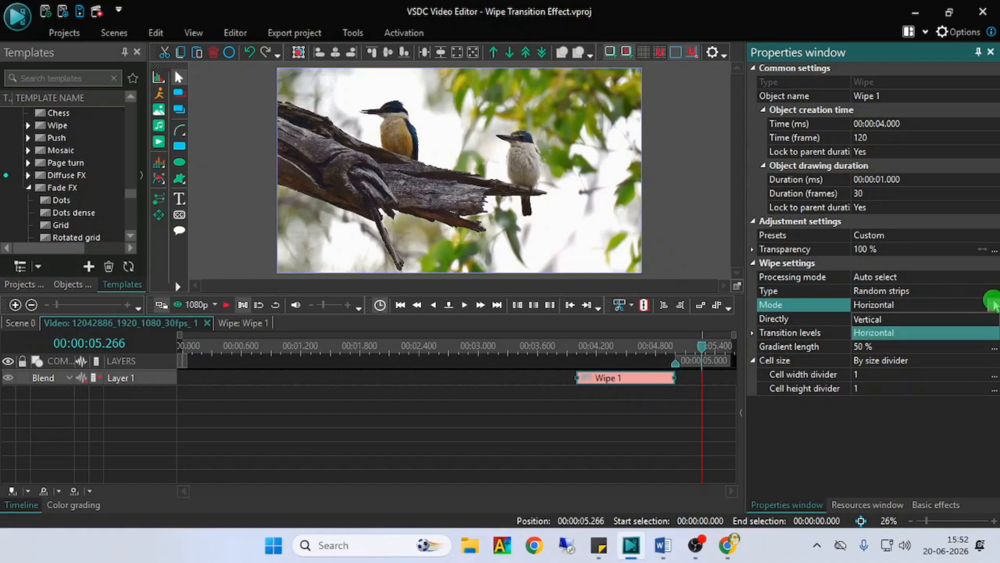
{"action": "left_click", "coordinate": [904, 319]}
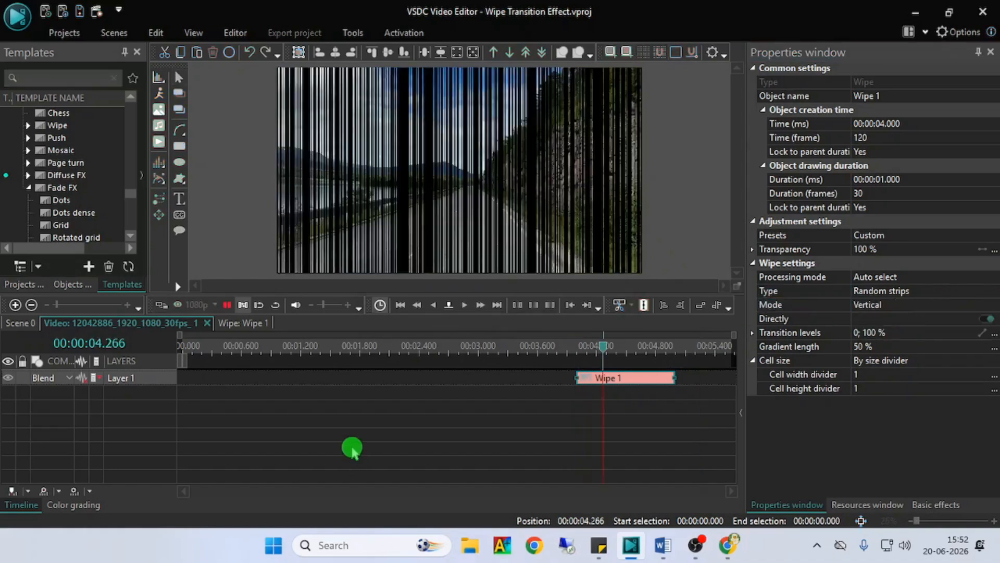
{"action": "left_click", "coordinate": [993, 305]}
{"action": "left_click", "coordinate": [917, 331]}
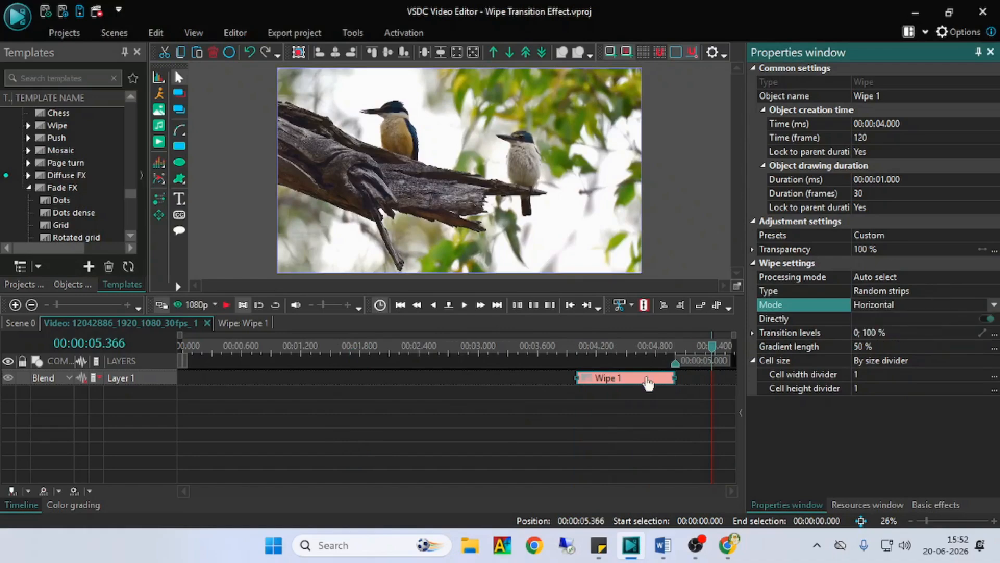
- Try the Checker type on Wipe 1 with the Left to right mode and play the transition from its start
{"action": "left_click", "coordinate": [993, 291]}
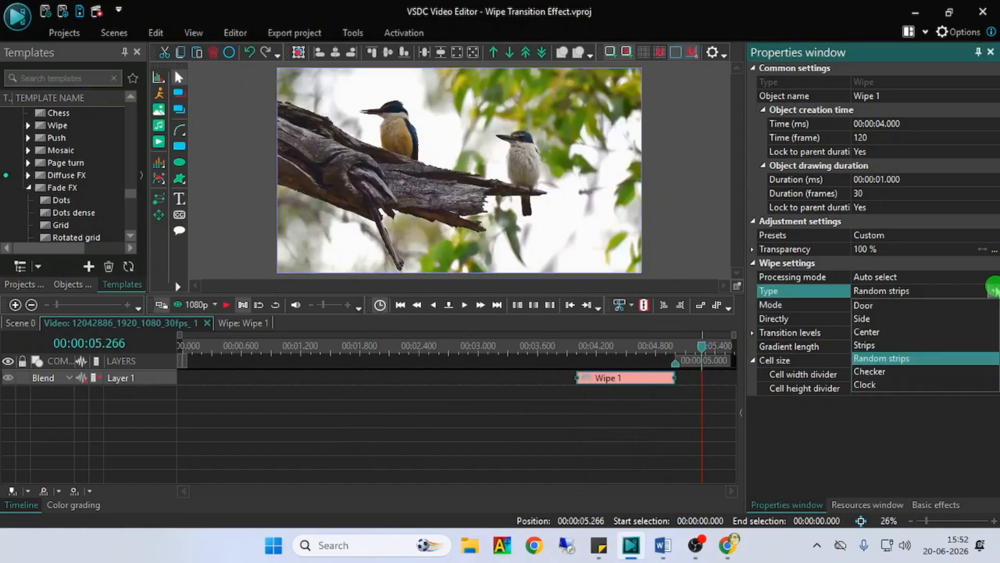
{"action": "left_click", "coordinate": [909, 371]}
{"action": "left_click", "coordinate": [959, 306]}
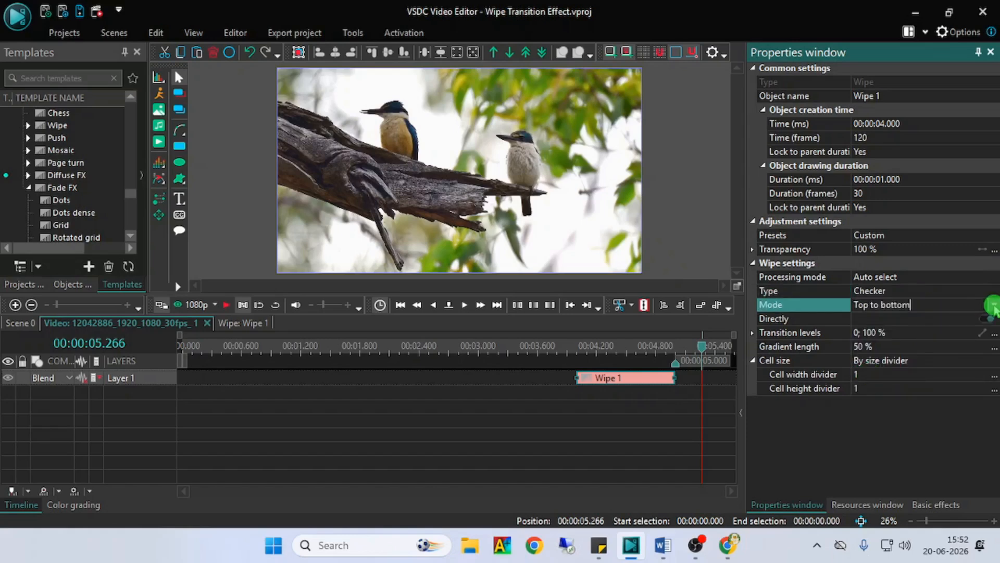
{"action": "left_click", "coordinate": [993, 305]}
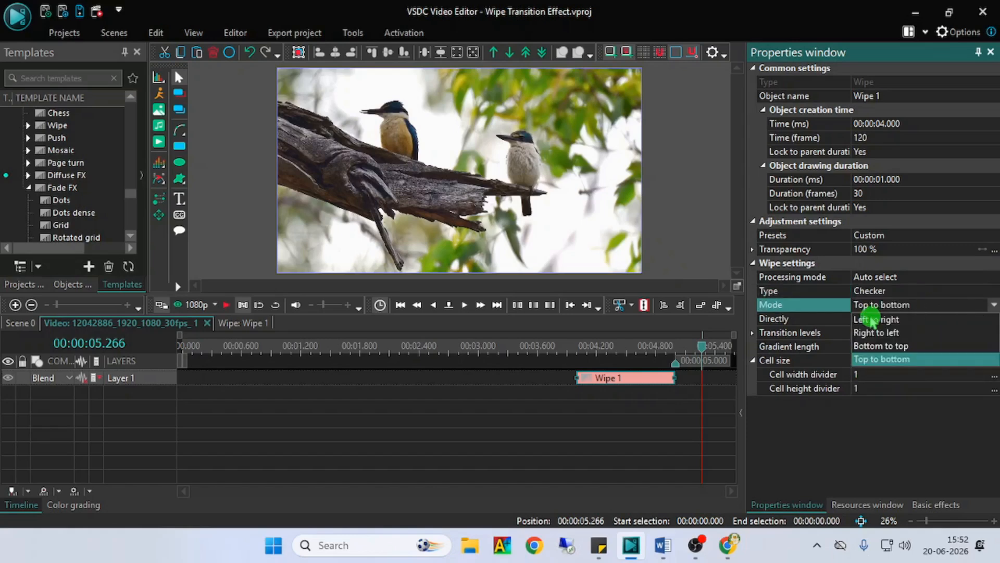
{"action": "left_click", "coordinate": [874, 320]}
{"action": "left_click", "coordinate": [578, 344]}
{"action": "key", "text": "space"}
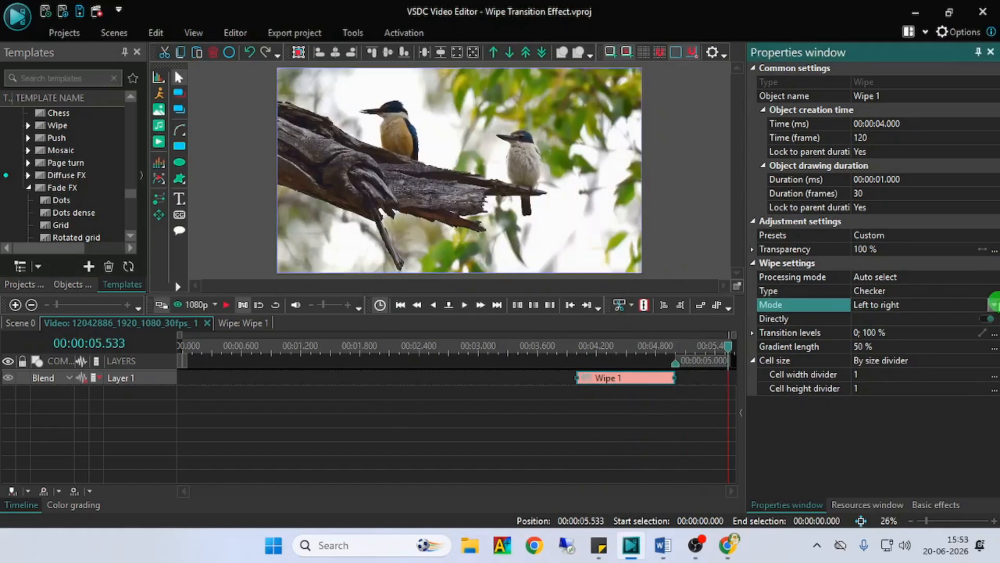
- Try the Right to left, Bottom to top and Top to bottom modes on the Checker wipe, previewing each
{"action": "left_click", "coordinate": [993, 305]}
{"action": "left_click", "coordinate": [895, 333]}
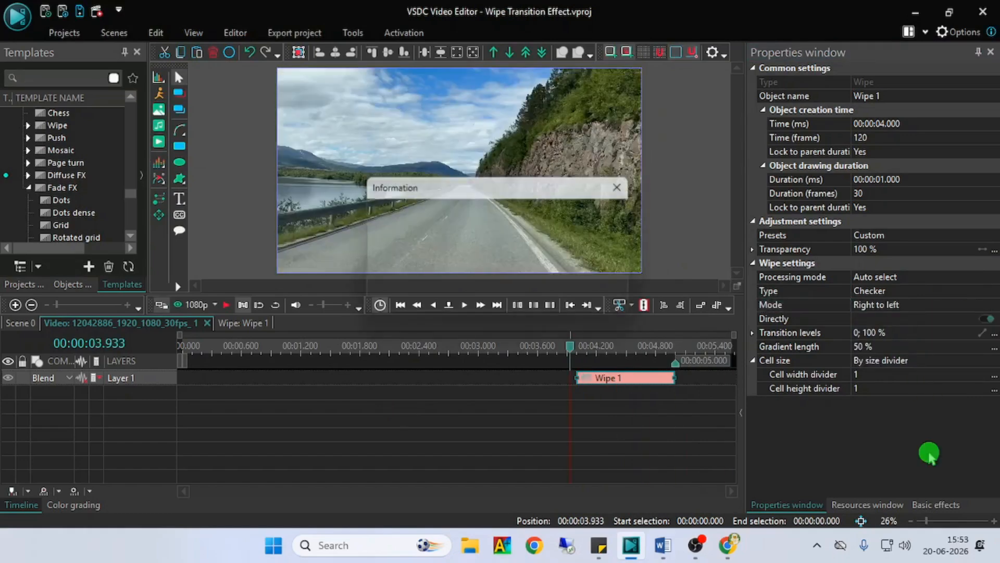
{"action": "left_click", "coordinate": [992, 305]}
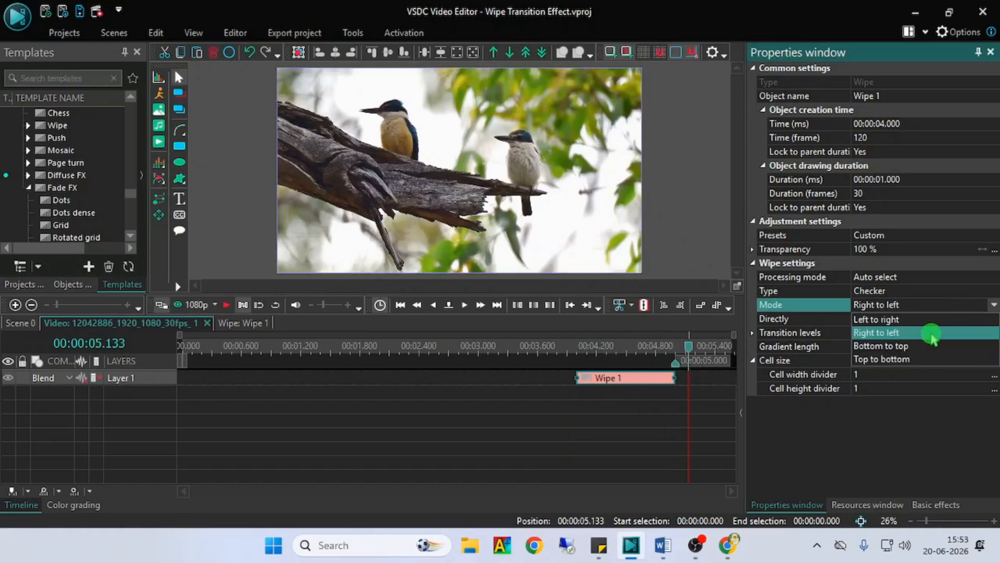
{"action": "left_click", "coordinate": [896, 347]}
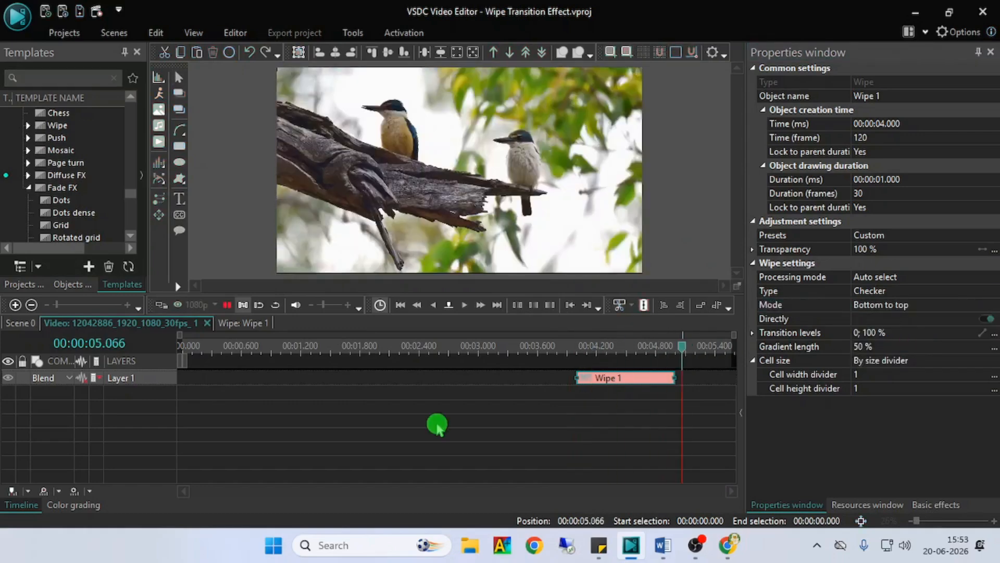
{"action": "left_click", "coordinate": [946, 305]}
{"action": "left_click", "coordinate": [896, 359]}
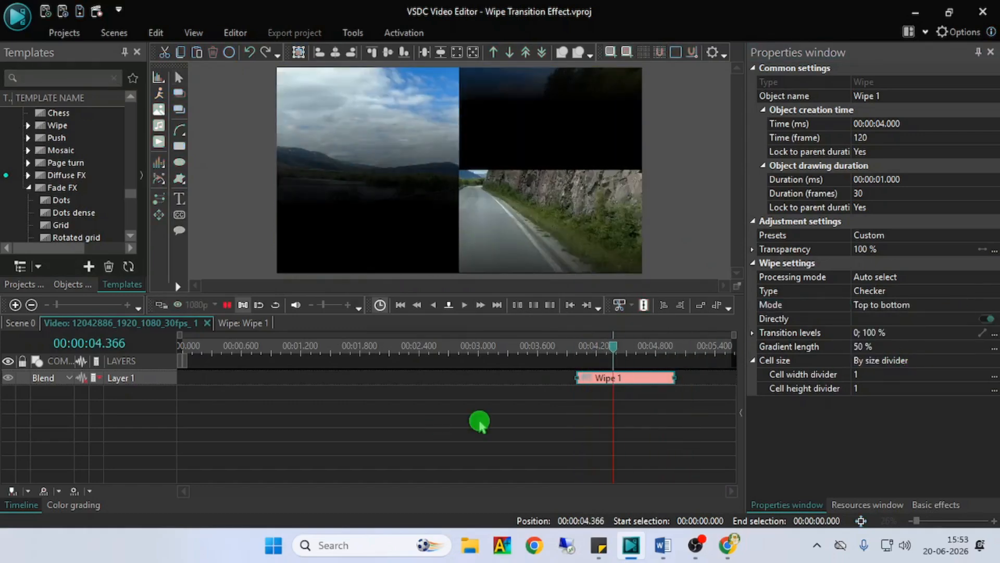
- Set the Wipe 1 transition's type to Clock with the Bottom to top clockwise mode and play it to preview
{"action": "left_click", "coordinate": [992, 291]}
{"action": "left_click", "coordinate": [993, 290]}
{"action": "left_click", "coordinate": [880, 385]}
{"action": "left_click", "coordinate": [994, 304]}
{"action": "key", "text": "Down"}
{"action": "key", "text": "Down"}
{"action": "key", "text": "Down"}
{"action": "key", "text": "Down"}
{"action": "key", "text": "Down"}
{"action": "key", "text": "Down"}
{"action": "key", "text": "Down"}
{"action": "key", "text": "Down"}
{"action": "key", "text": "Down"}
{"action": "key", "text": "Down"}
{"action": "key", "text": "Down"}
{"action": "key", "text": "Down"}
{"action": "key", "text": "Down"}
{"action": "key", "text": "Down"}
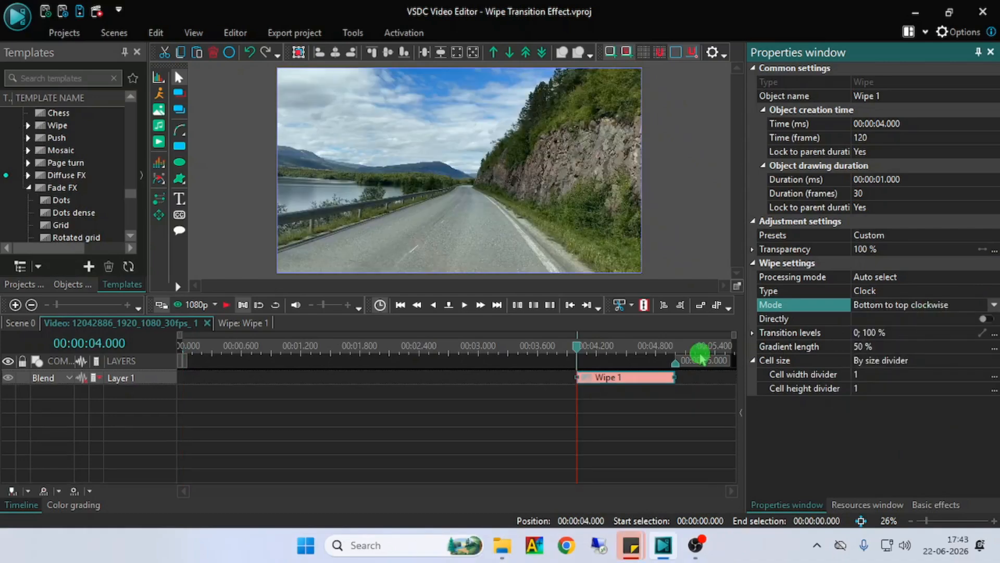
{"action": "left_click", "coordinate": [602, 428]}
{"action": "key", "text": "space"}
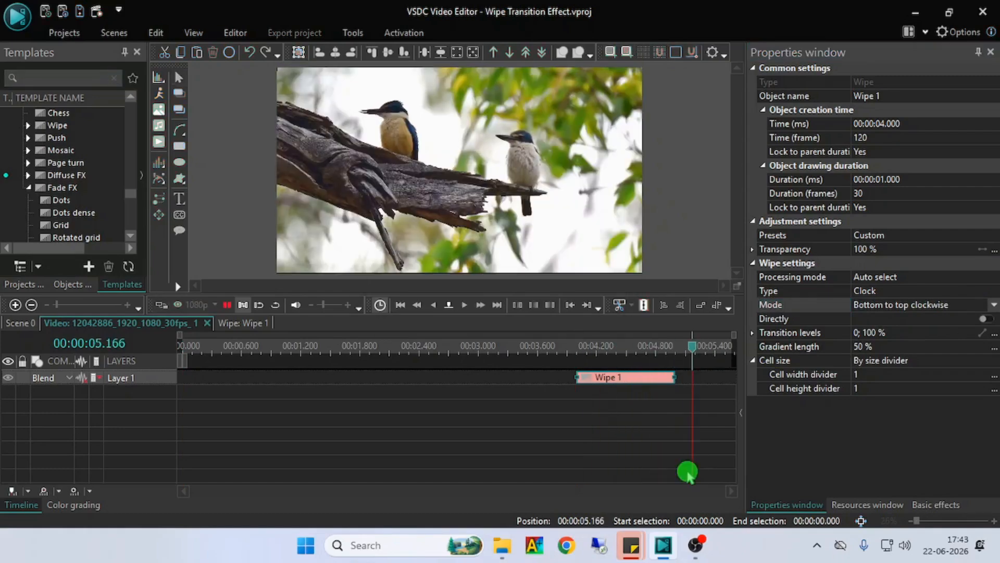
- Try the Bottom to top counter clockwise mode on the Clock wipe and play the transition from its start at 00:00:04.000
{"action": "left_click", "coordinate": [937, 305]}
{"action": "left_click", "coordinate": [949, 330]}
{"action": "left_click_drag", "start_coordinate": [601, 346], "coordinate": [577, 350]}
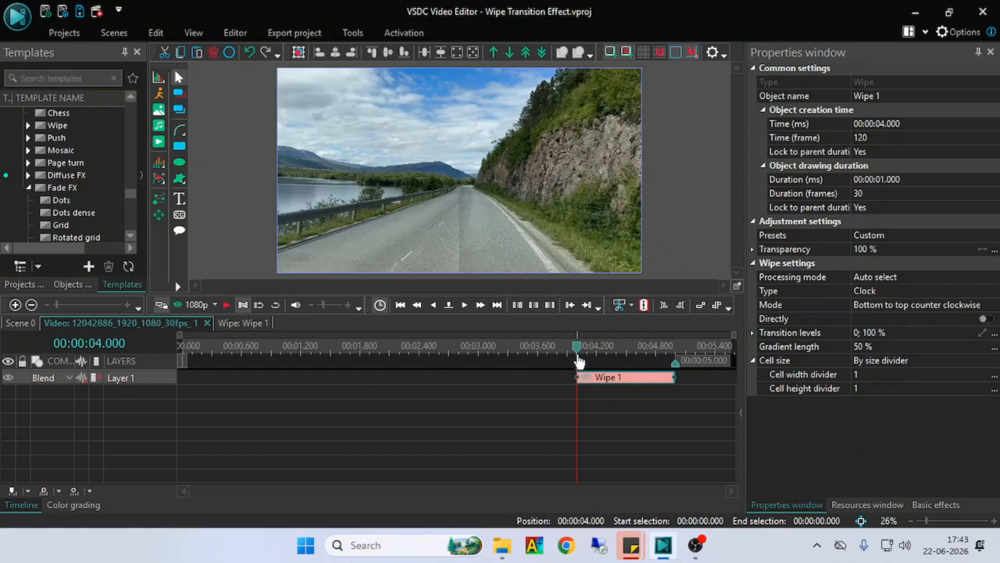
{"action": "left_click", "coordinate": [827, 429]}
{"action": "key", "text": "space"}
{"action": "key", "text": "space"}
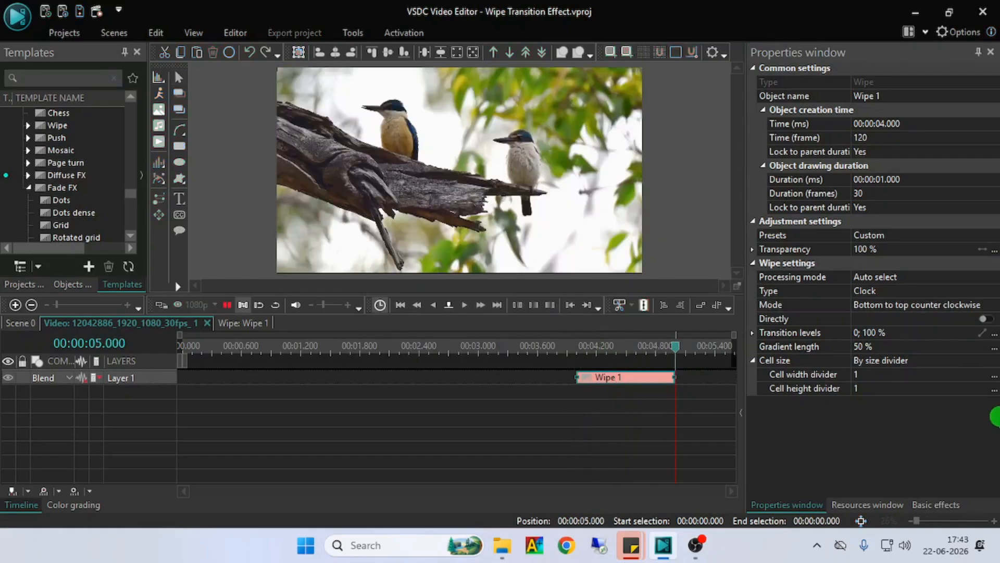
- Try the Bottom to top opposite mode on the Clock wipe and play the transition to preview it
{"action": "left_click", "coordinate": [938, 304]}
{"action": "left_click", "coordinate": [909, 322]}
{"action": "left_click", "coordinate": [539, 436]}
{"action": "key", "text": "space"}
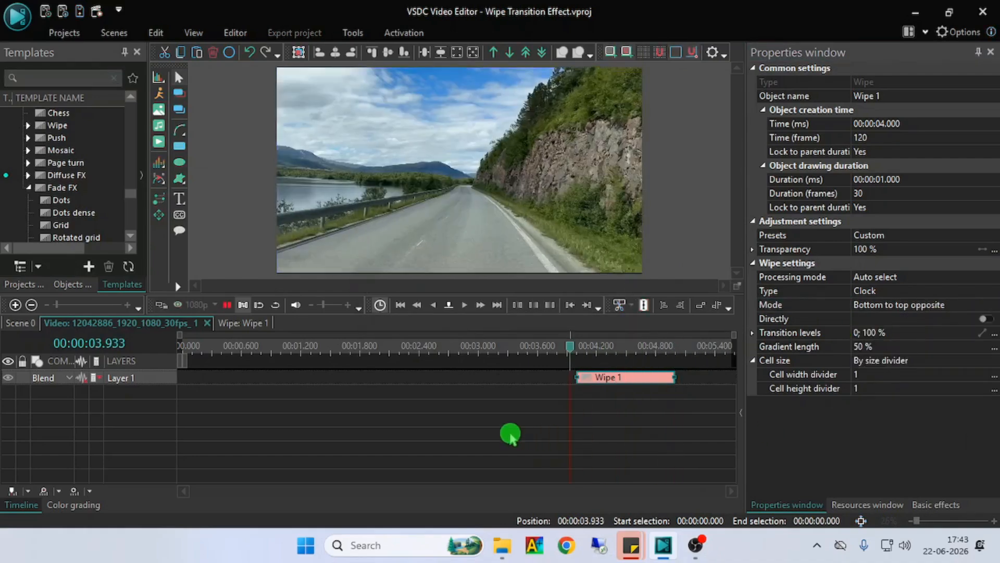
- Set the Clock wipe's mode to Top to bottom clockwise and play the transition to preview it
{"action": "left_click", "coordinate": [994, 305]}
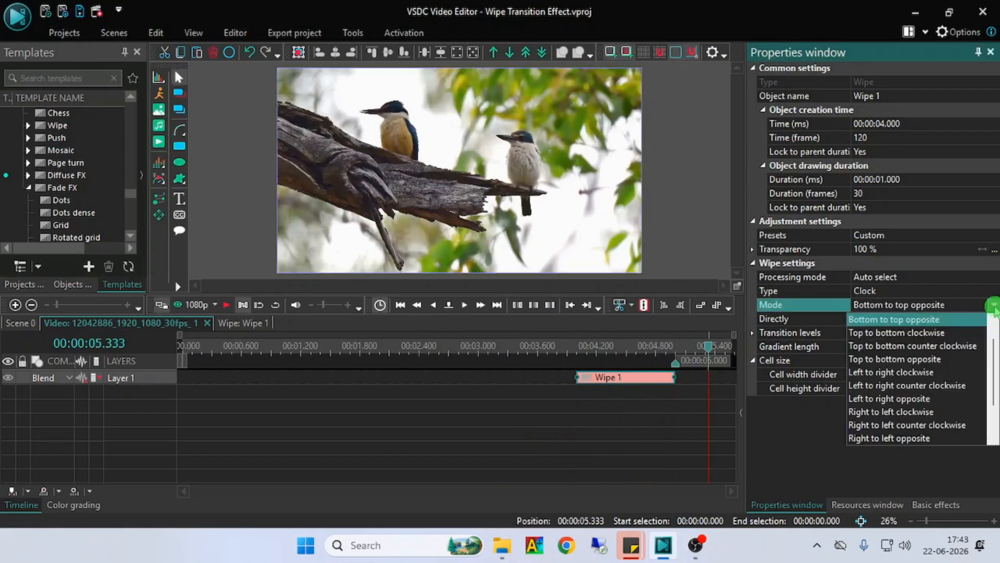
{"action": "left_click", "coordinate": [938, 334]}
{"action": "key", "text": "space"}
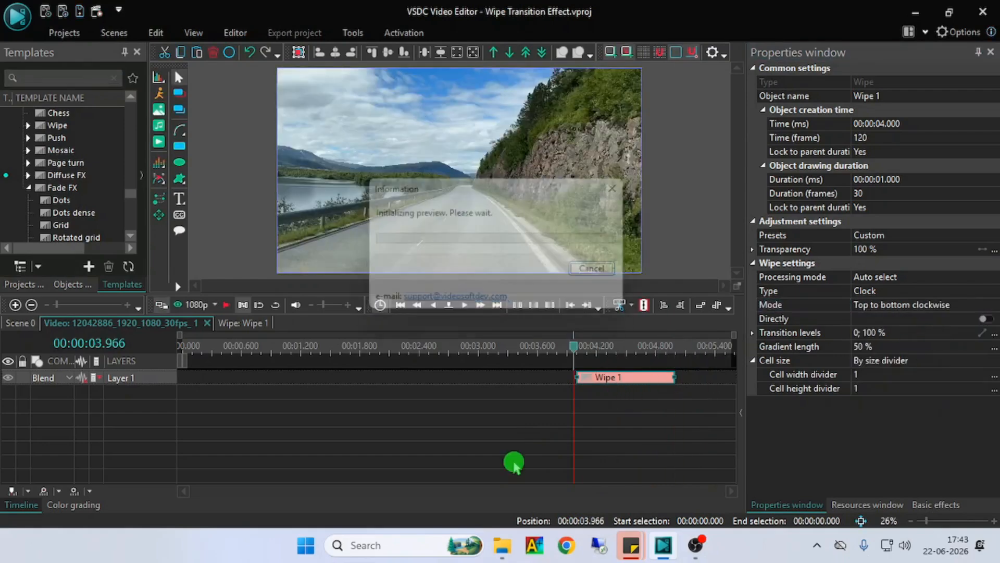
- Try the Top to bottom counter clockwise mode and the Top to bottom opposite mode on the Clock wipe, playing the transition for each
{"action": "left_click", "coordinate": [994, 305]}
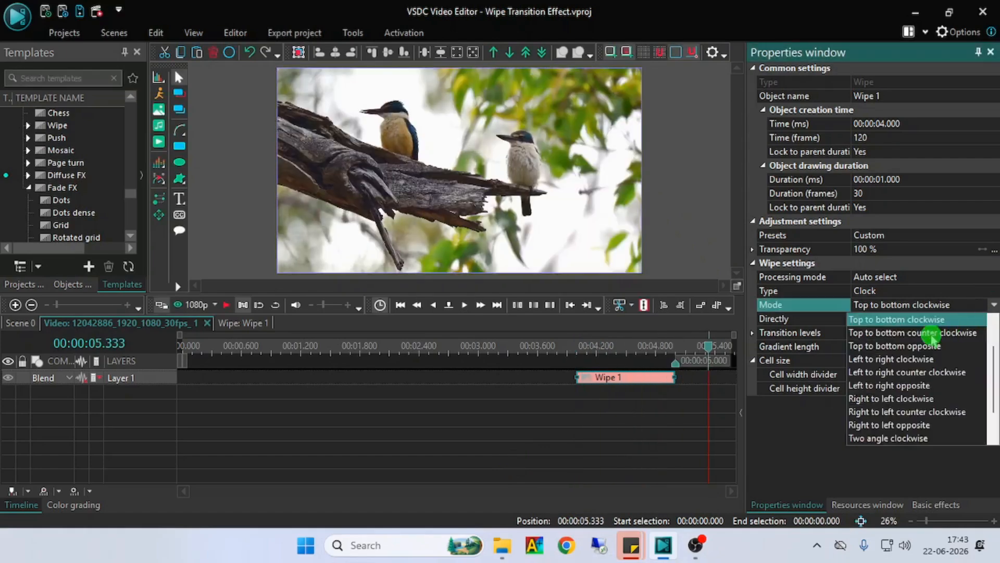
{"action": "left_click", "coordinate": [932, 336]}
{"action": "key", "text": "space"}
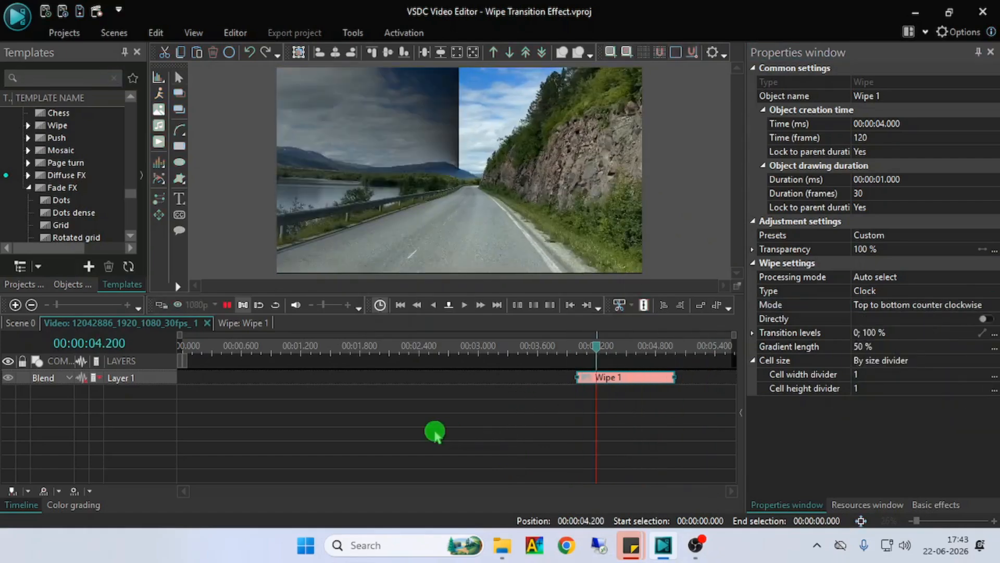
{"action": "left_click", "coordinate": [993, 305]}
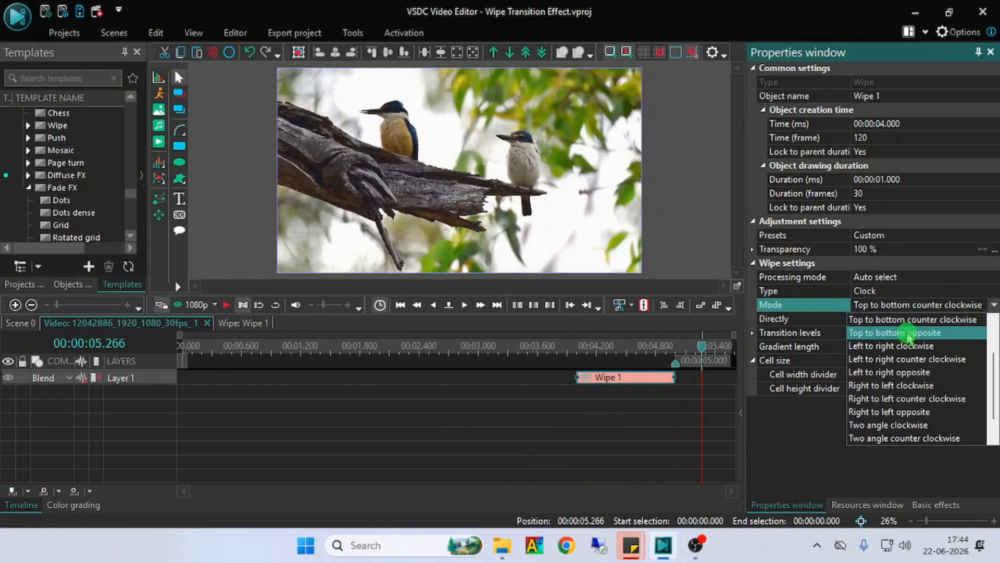
{"action": "left_click", "coordinate": [907, 332]}
{"action": "key", "text": "space"}
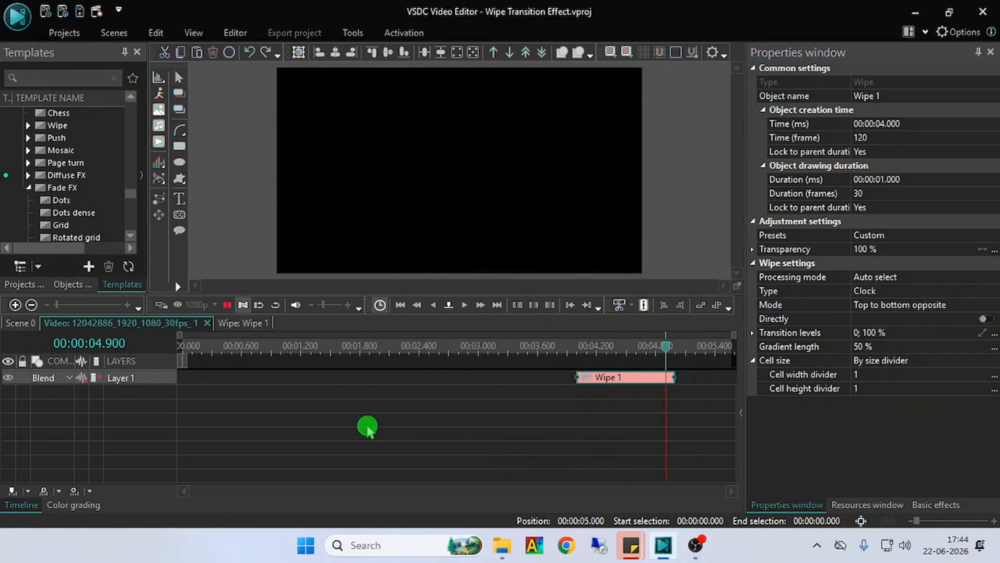
- Try the Clock wipe's Left to right clockwise and Left to right counter clockwise modes, previewing the transition with each
{"action": "left_click", "coordinate": [993, 306]}
{"action": "left_click", "coordinate": [923, 334]}
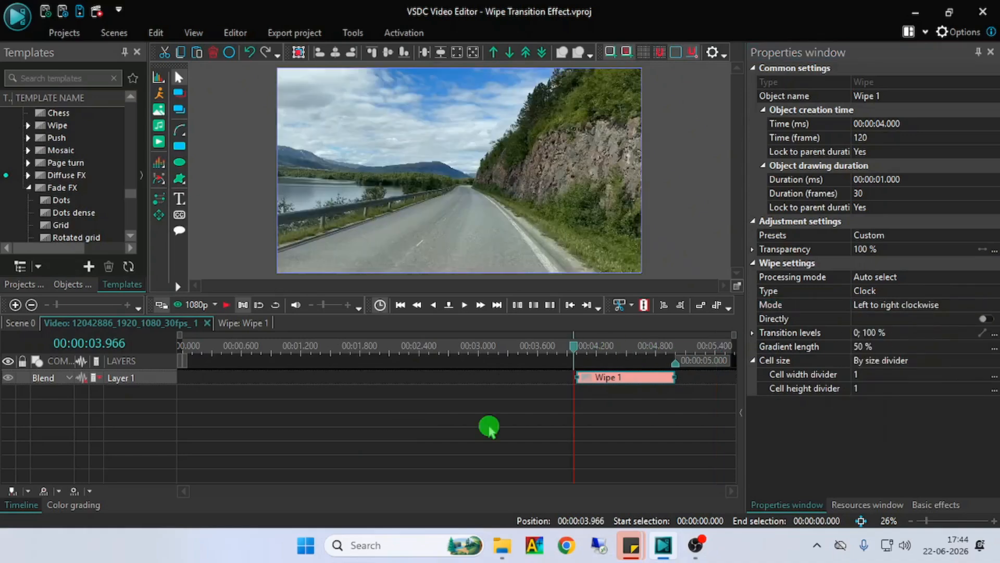
{"action": "key", "text": "space"}
{"action": "left_click", "coordinate": [993, 305]}
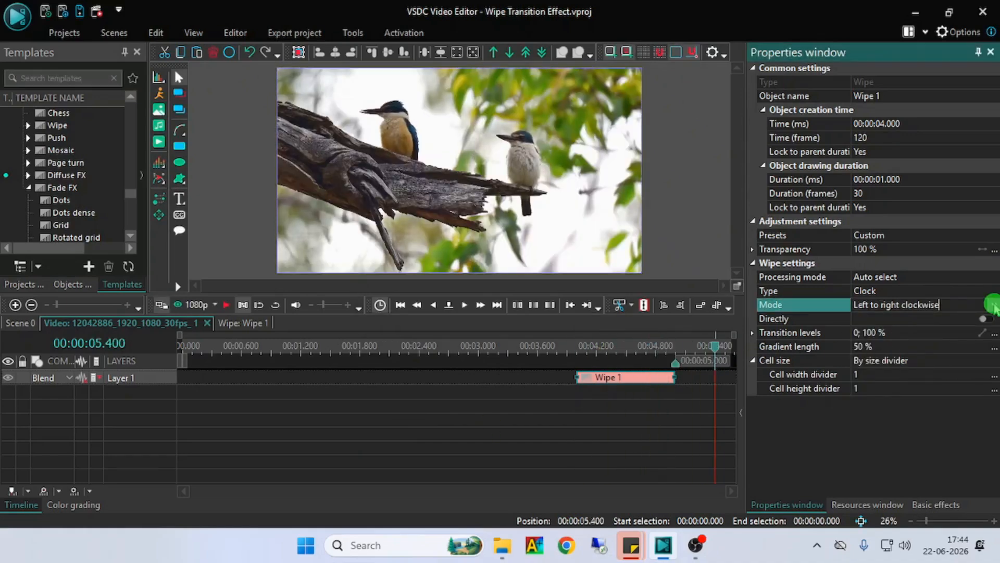
{"action": "left_click", "coordinate": [933, 333]}
{"action": "key", "text": "space"}
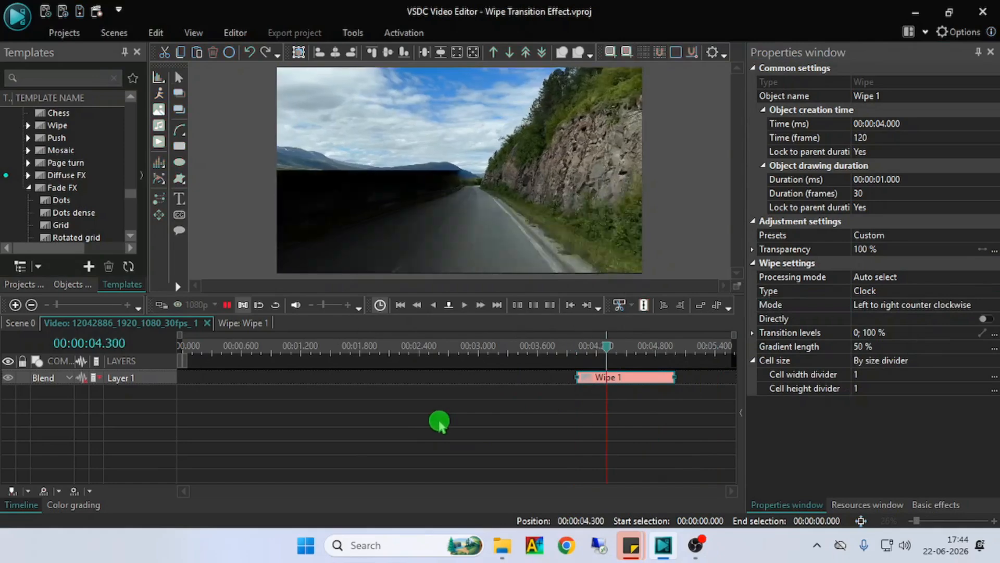
- Try the Left to right opposite and Right to left clockwise modes on the Clock wipe and play the transition for each
{"action": "left_click", "coordinate": [993, 307]}
{"action": "left_click", "coordinate": [916, 346]}
{"action": "key", "text": "space"}
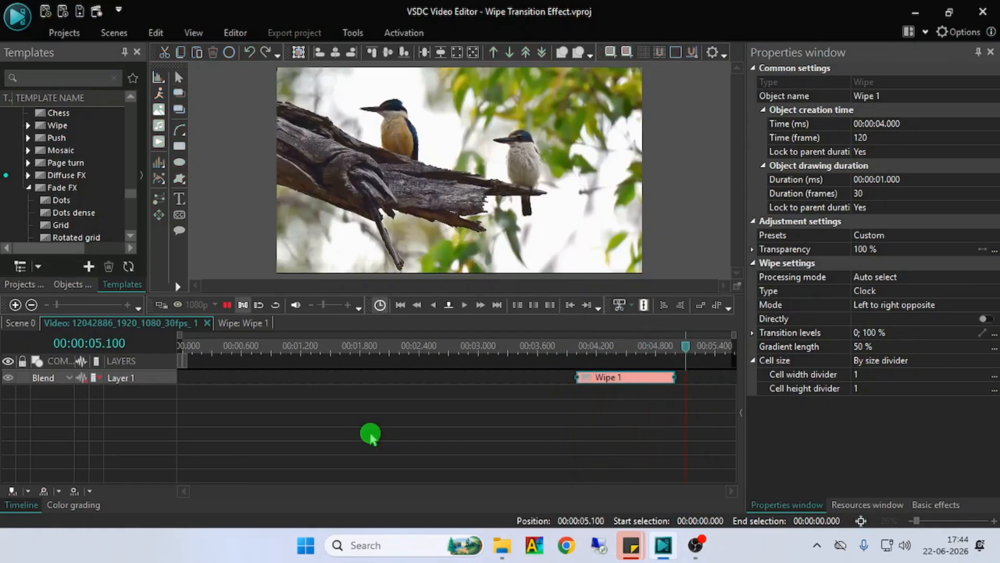
{"action": "left_click", "coordinate": [993, 306]}
{"action": "left_click", "coordinate": [912, 358]}
{"action": "key", "text": "space"}
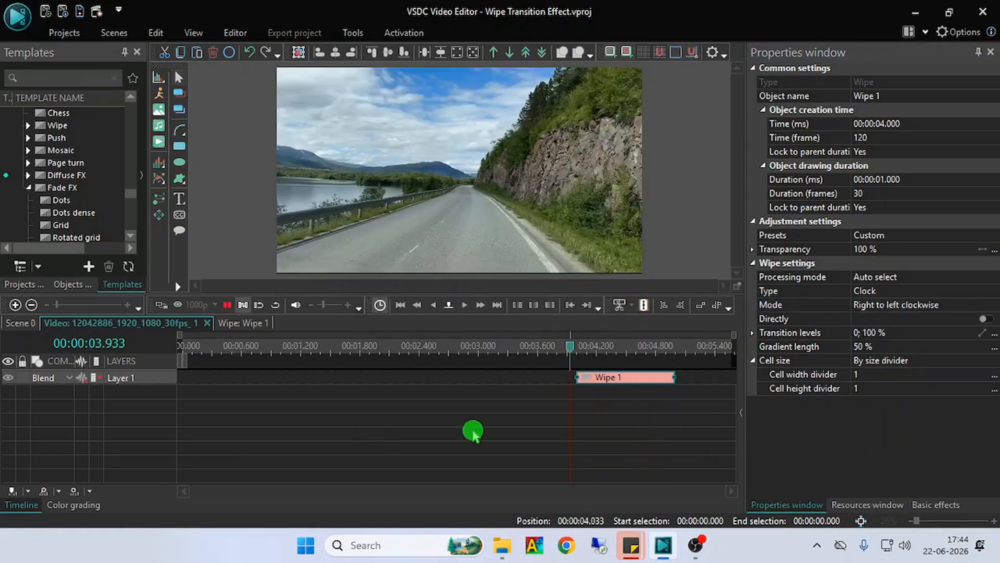
- Try the Clock wipe's Right to left counter clockwise and Right to left opposite modes, playing the transition after each change
{"action": "left_click", "coordinate": [993, 304]}
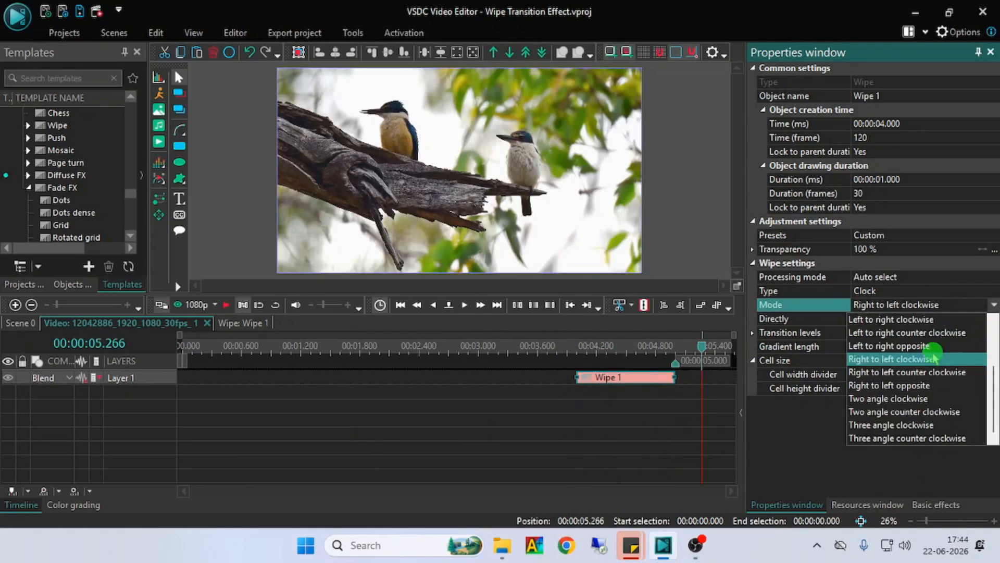
{"action": "left_click", "coordinate": [912, 372]}
{"action": "key", "text": "space"}
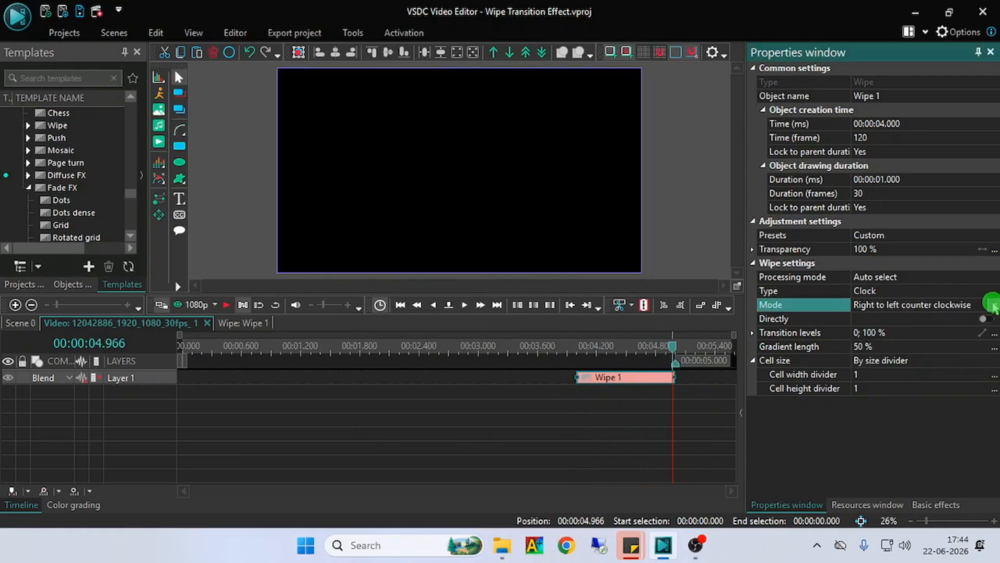
{"action": "left_click", "coordinate": [993, 304]}
{"action": "left_click", "coordinate": [829, 384]}
{"action": "key", "text": "space"}
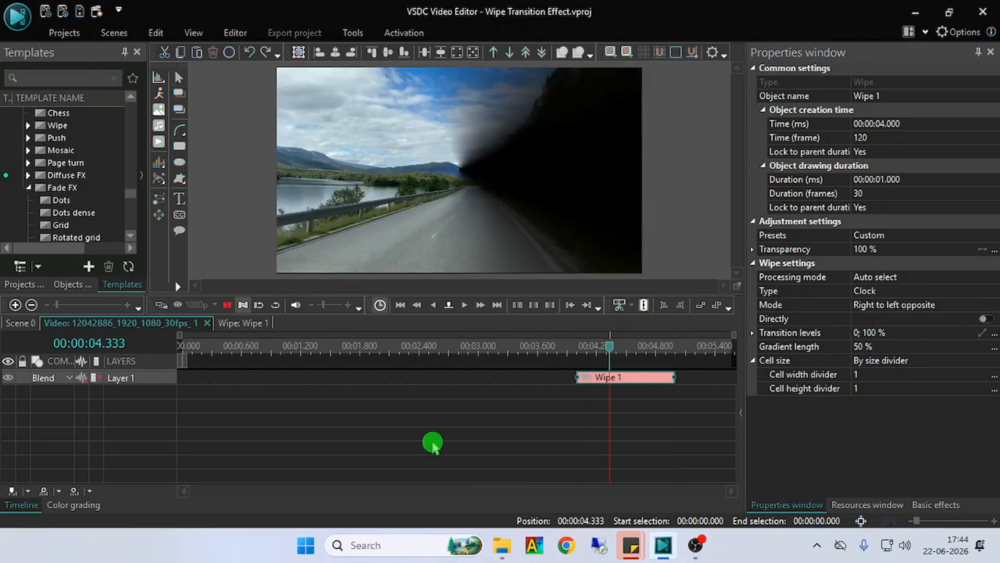
- Try the Two angle clockwise and Two angle counter clockwise modes on the Clock wipe, previewing the transition with each
{"action": "left_click", "coordinate": [993, 305]}
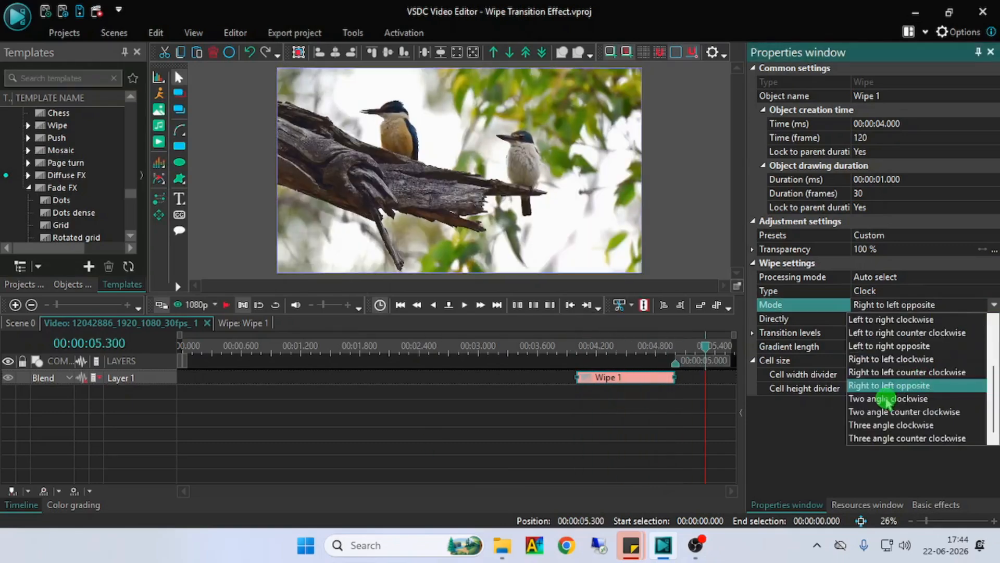
{"action": "left_click", "coordinate": [886, 398]}
{"action": "key", "text": "space"}
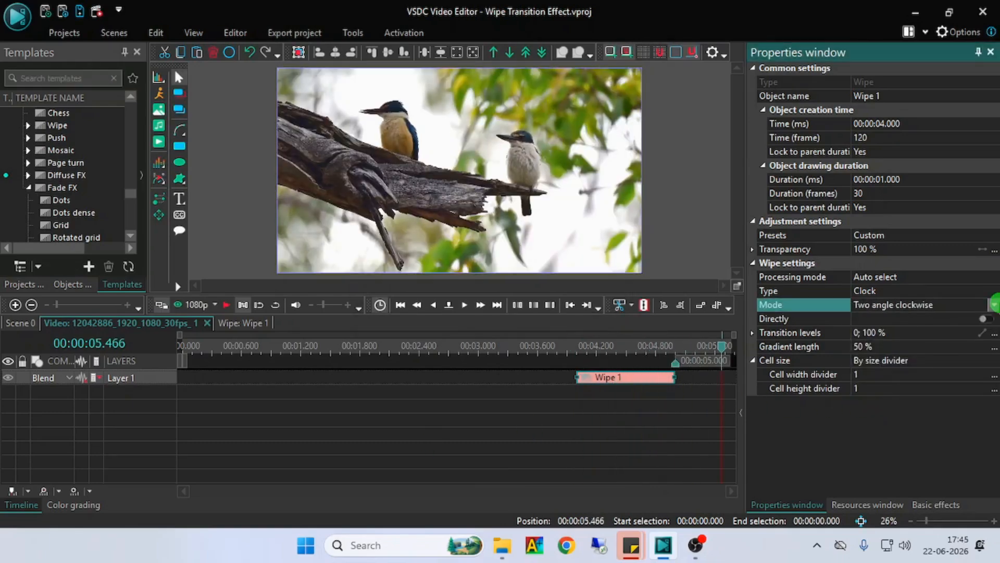
{"action": "left_click", "coordinate": [993, 305]}
{"action": "left_click", "coordinate": [874, 412]}
{"action": "key", "text": "space"}
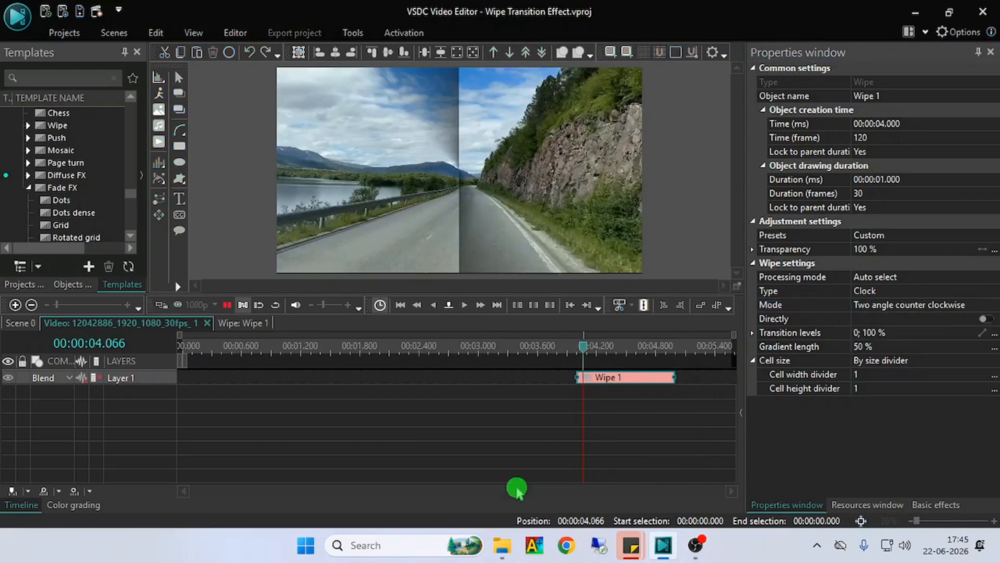
- Preview the Clock wipe in Three angle clockwise mode, and set its mode to Three angle counter clockwise and play the transition
{"action": "left_click", "coordinate": [865, 425]}
{"action": "left_click", "coordinate": [922, 304]}
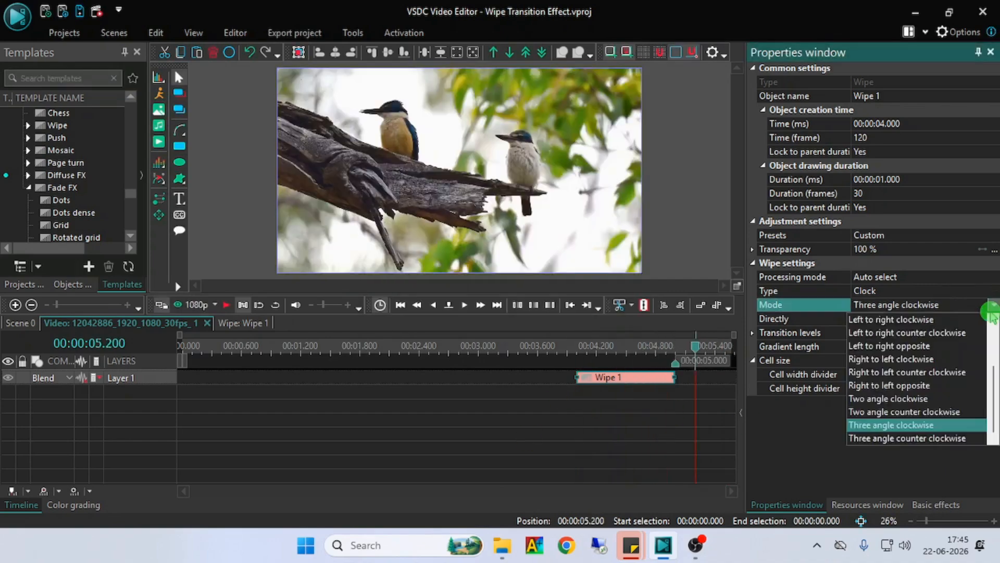
{"action": "left_click", "coordinate": [893, 437]}
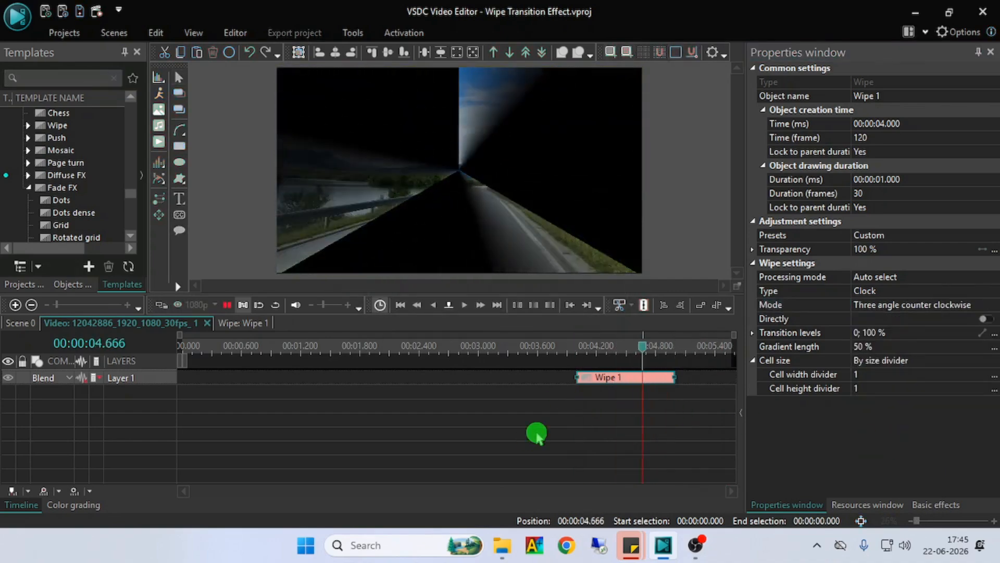